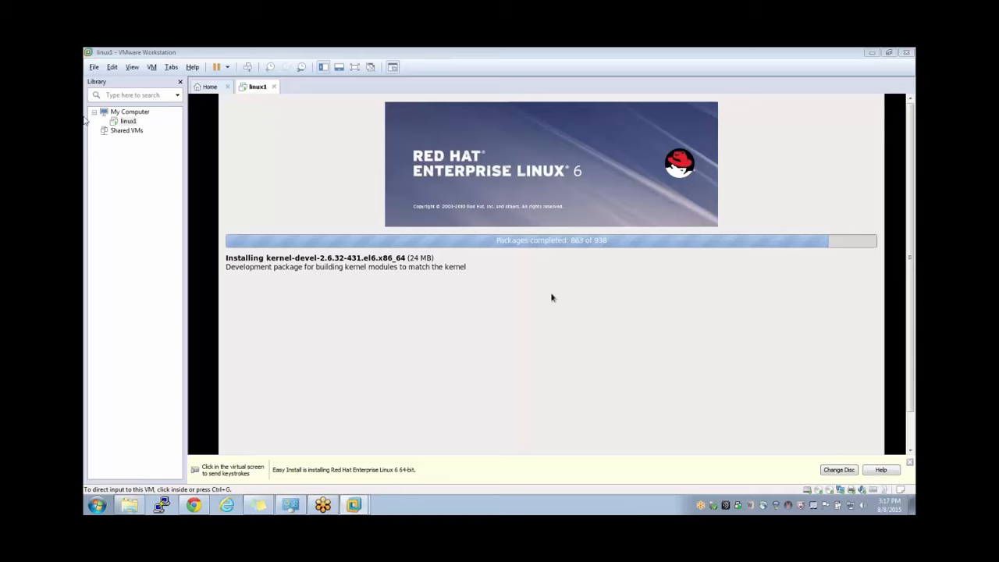
pyautogui.click(95, 68)
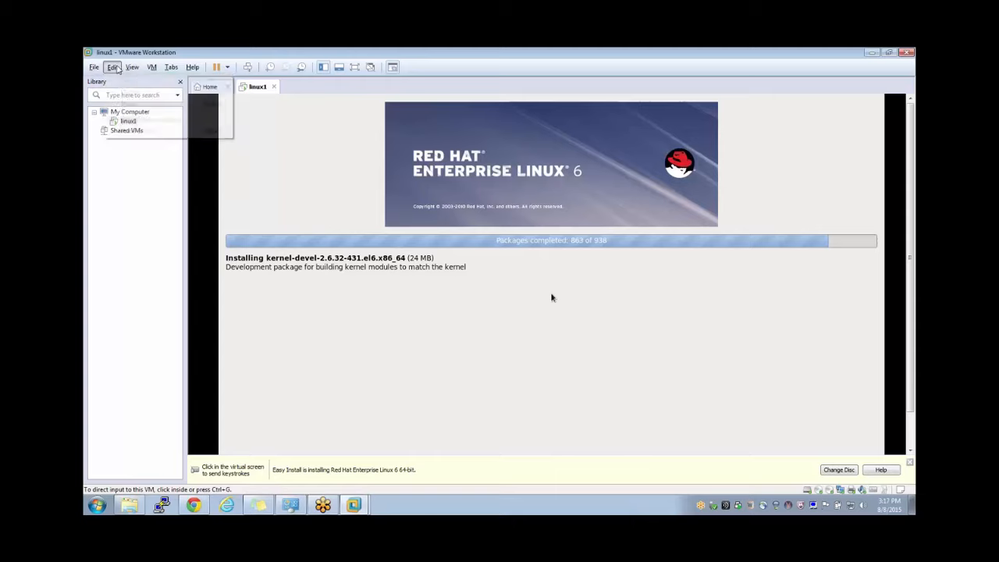
pyautogui.click(217, 56)
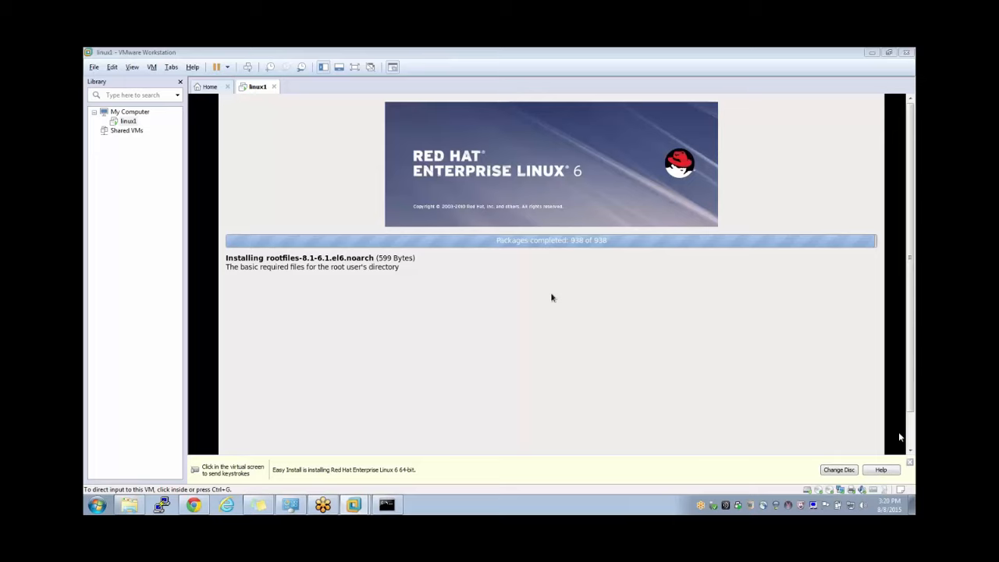
pyautogui.click(910, 451)
pyautogui.click(911, 451)
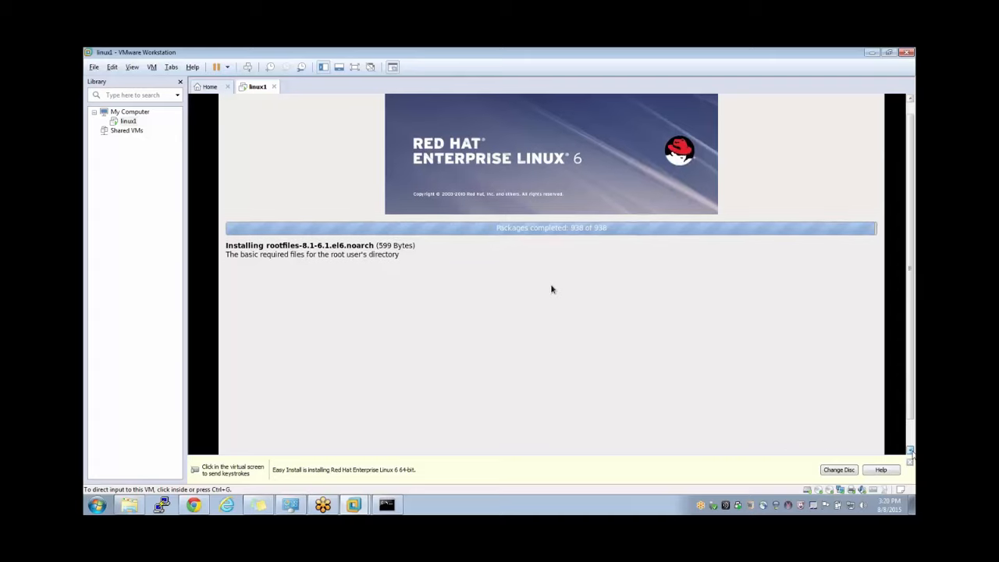
pyautogui.click(911, 451)
pyautogui.click(911, 452)
pyautogui.click(911, 451)
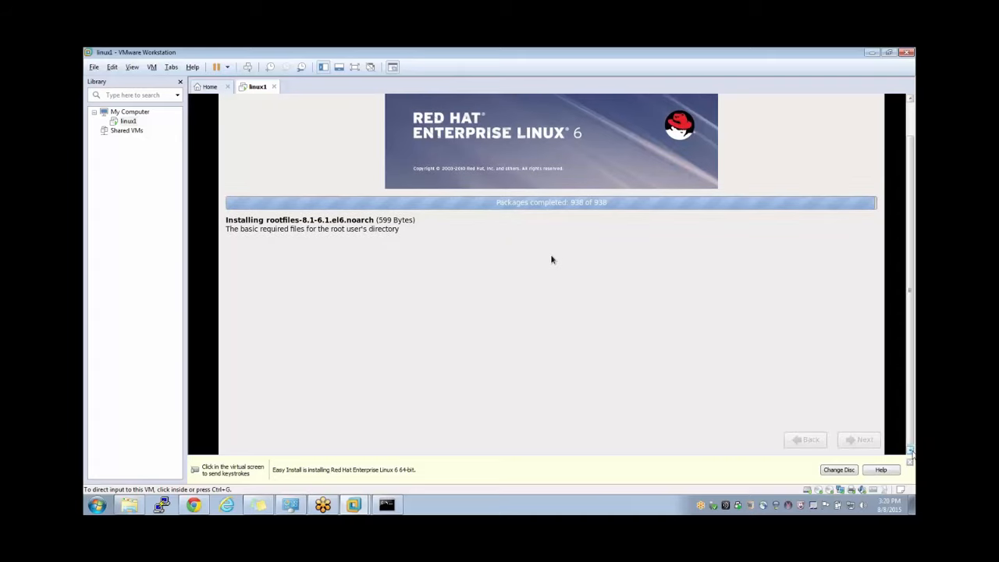
pyautogui.click(862, 76)
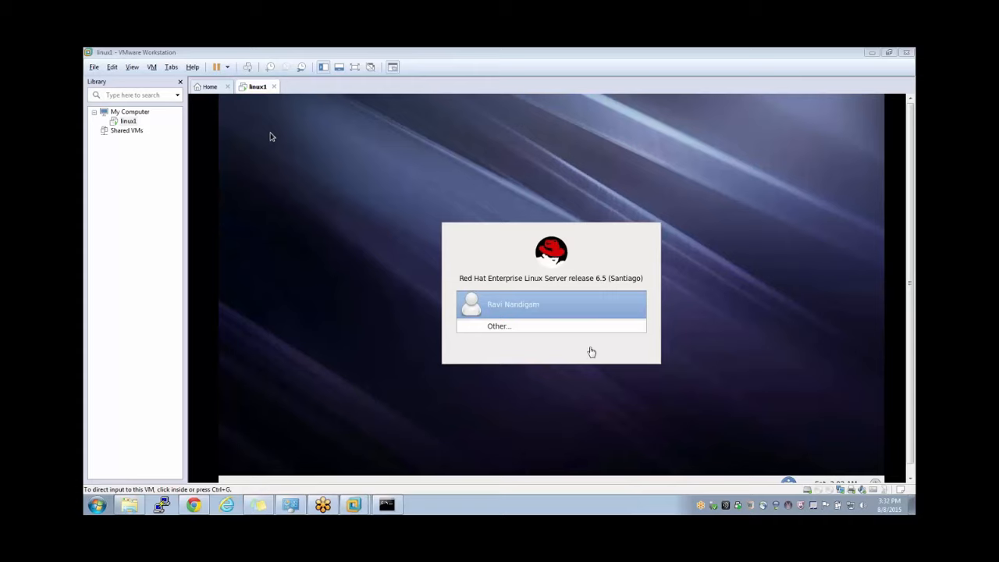
# Step: Log in to the Red Hat desktop with the listed user account by entering its password
pyautogui.click(525, 307)
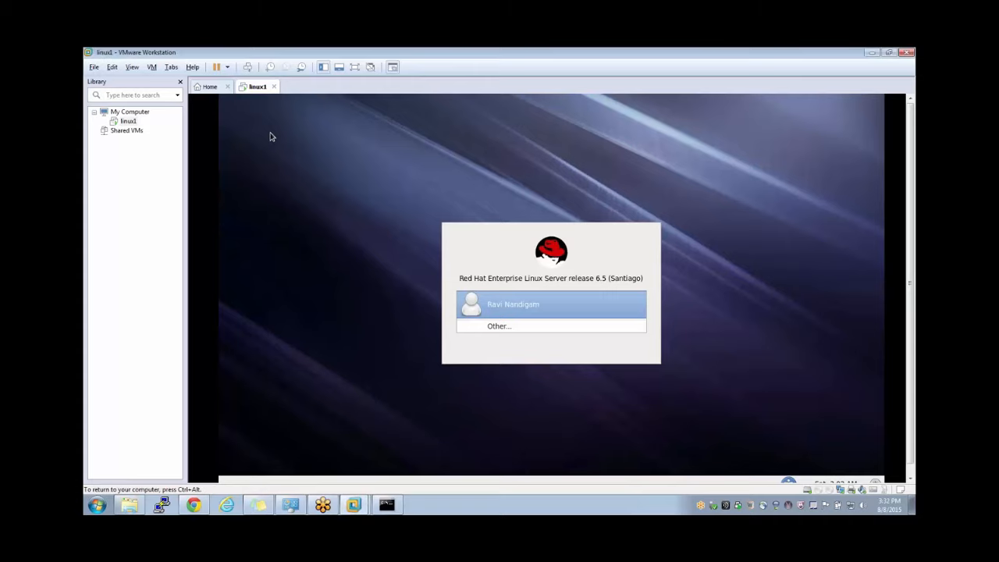
pyautogui.click(506, 308)
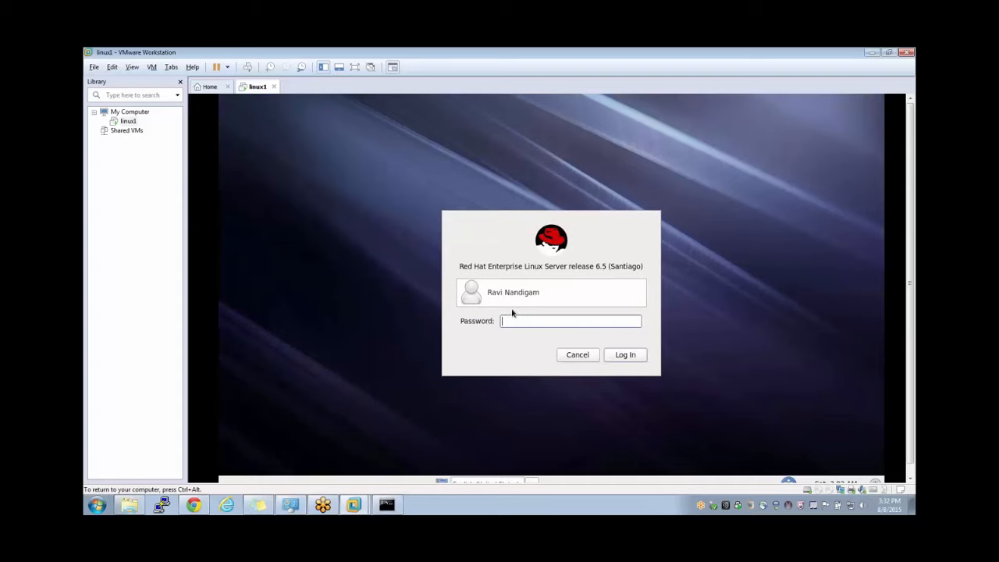
pyautogui.write('********')
pyautogui.press('Return')
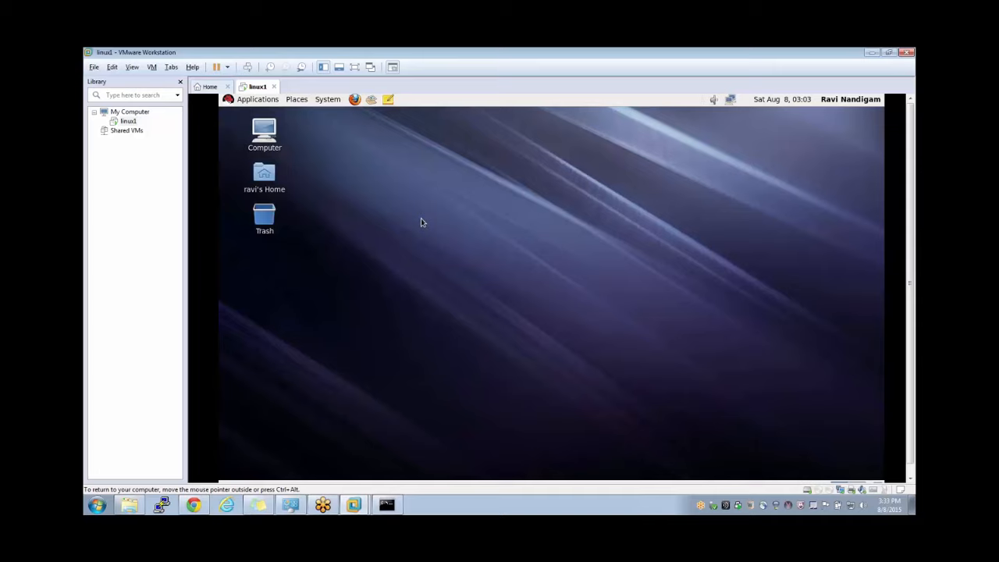
# Step: Open a terminal from the Linux desktop and run ifconfig to list the network interfaces
pyautogui.rightClick(397, 175)
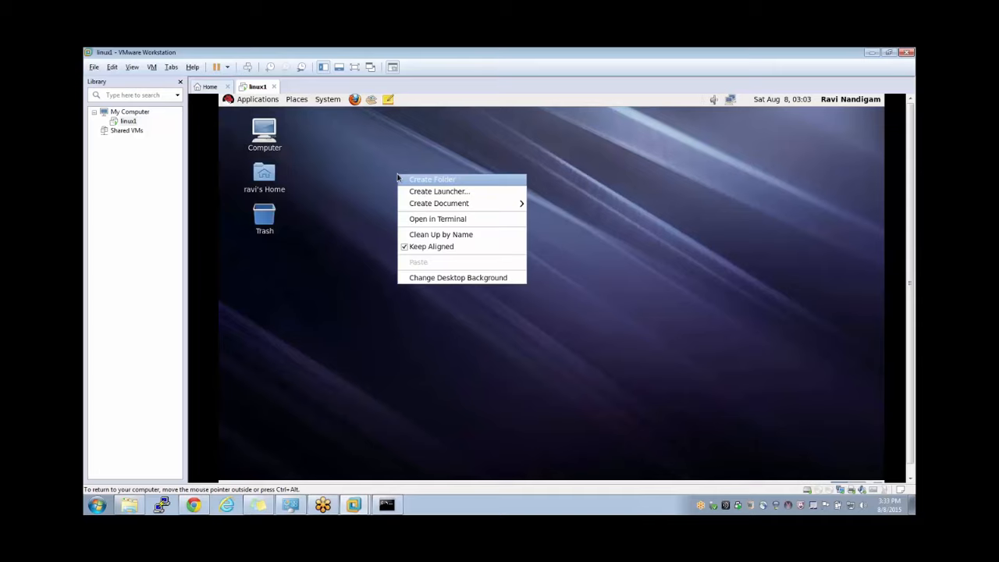
pyautogui.click(438, 219)
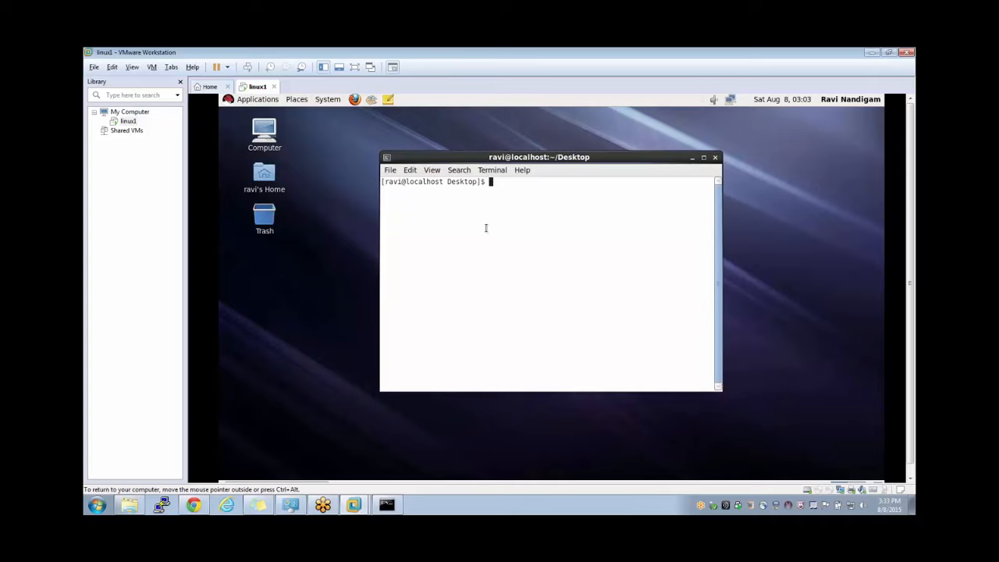
pyautogui.write('ifconfig')
pyautogui.press('Return')
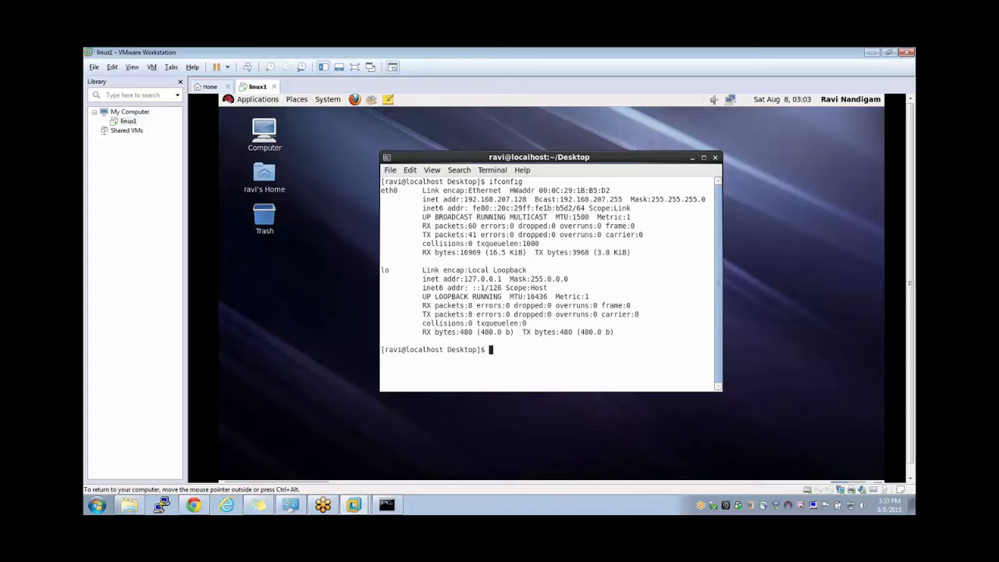
# Step: Examine the ifconfig output, highlighting the command and the inet address of eth0
pyautogui.moveTo(490, 181); pyautogui.dragTo(540, 181)
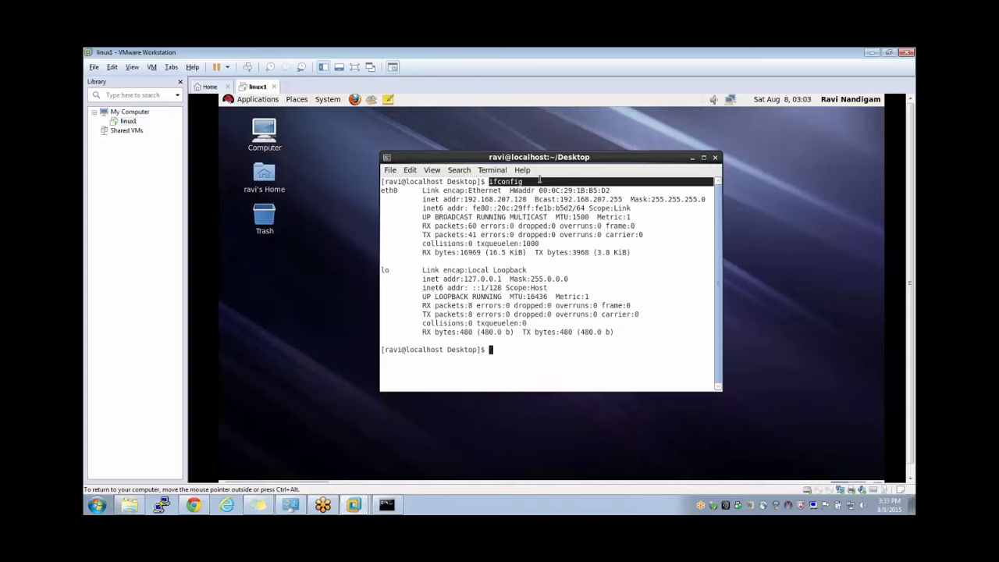
pyautogui.doubleClick(496, 182)
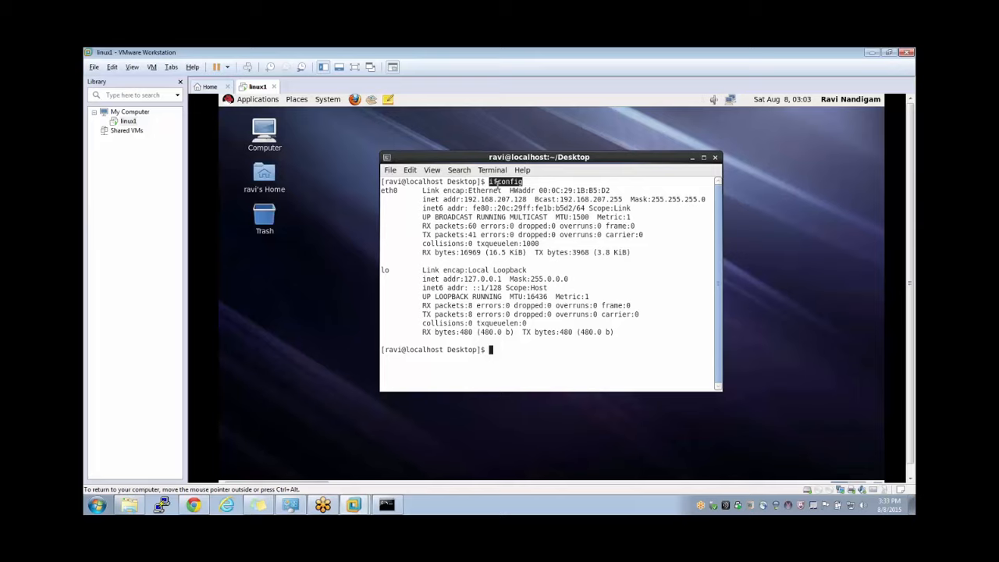
pyautogui.click(495, 181)
pyautogui.doubleClick(494, 181)
pyautogui.doubleClick(499, 182)
pyautogui.moveTo(465, 201); pyautogui.dragTo(526, 201)
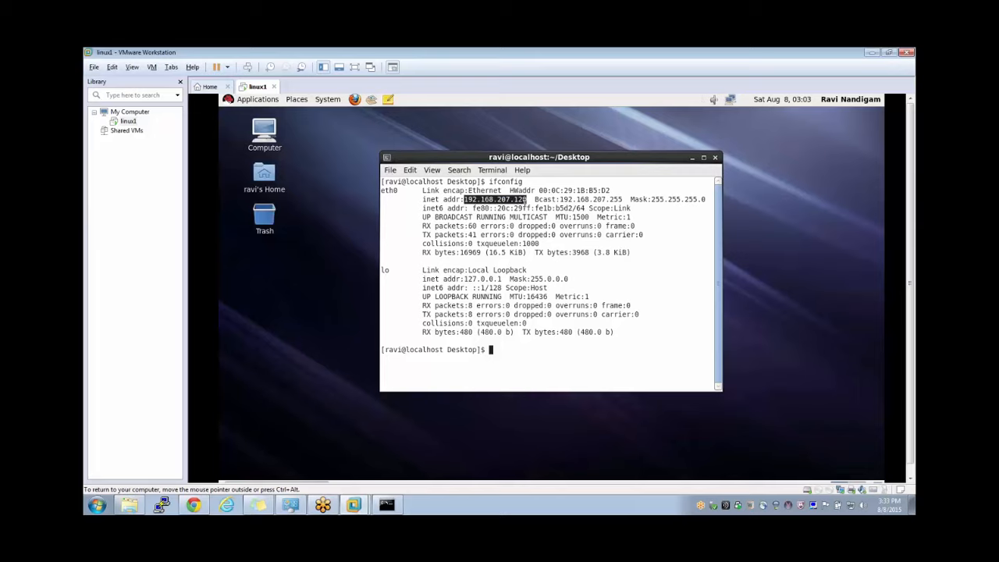
# Step: Switch to the Windows Command Prompt and ping the virtual machine at 192.168.207.128
pyautogui.hotkey('alt', 'Tab')
pyautogui.hotkey('ctrl', 'alt')
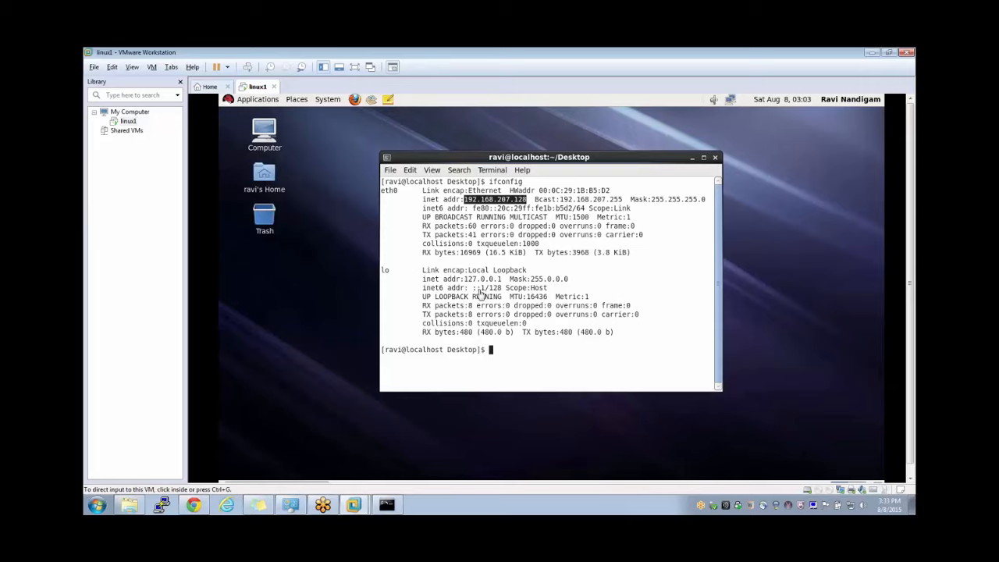
pyautogui.hotkey('alt', 'Tab')
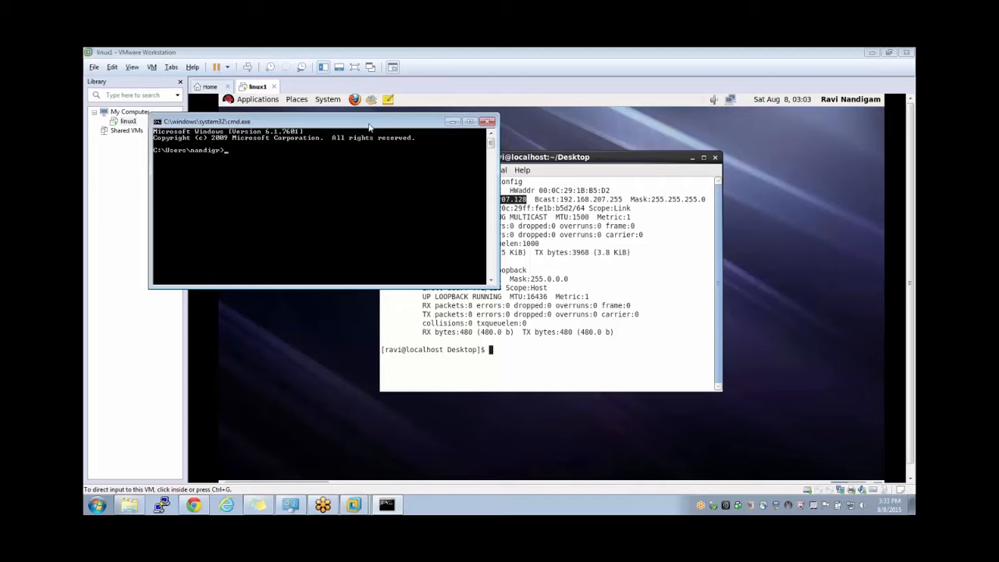
pyautogui.moveTo(372, 121); pyautogui.dragTo(335, 111)
pyautogui.write('ping 192.')
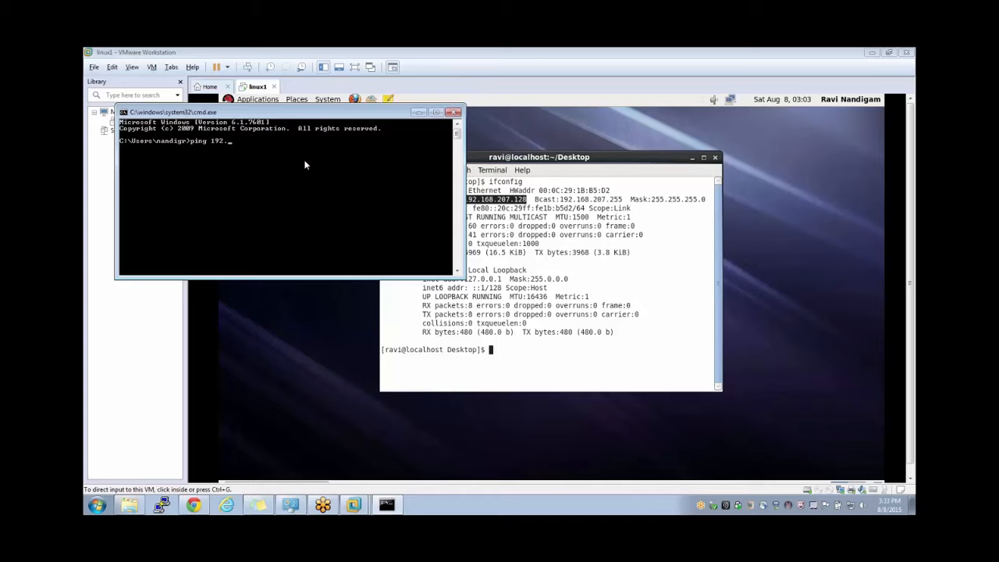
pyautogui.write('168.207.128')
pyautogui.press('Return')
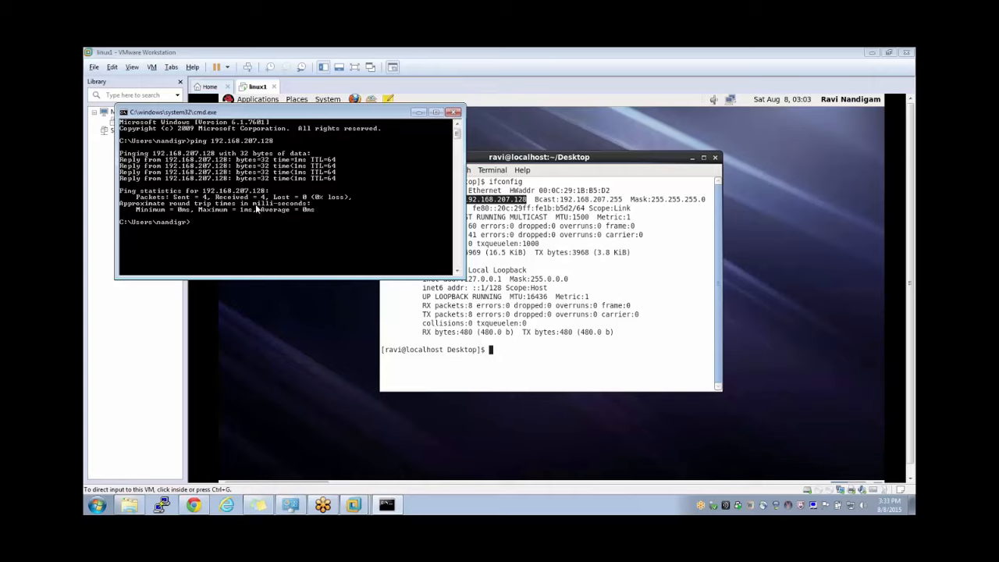
# Step: Switch to the softwares folder in Windows Explorer and launch putty.exe
pyautogui.click(547, 250)
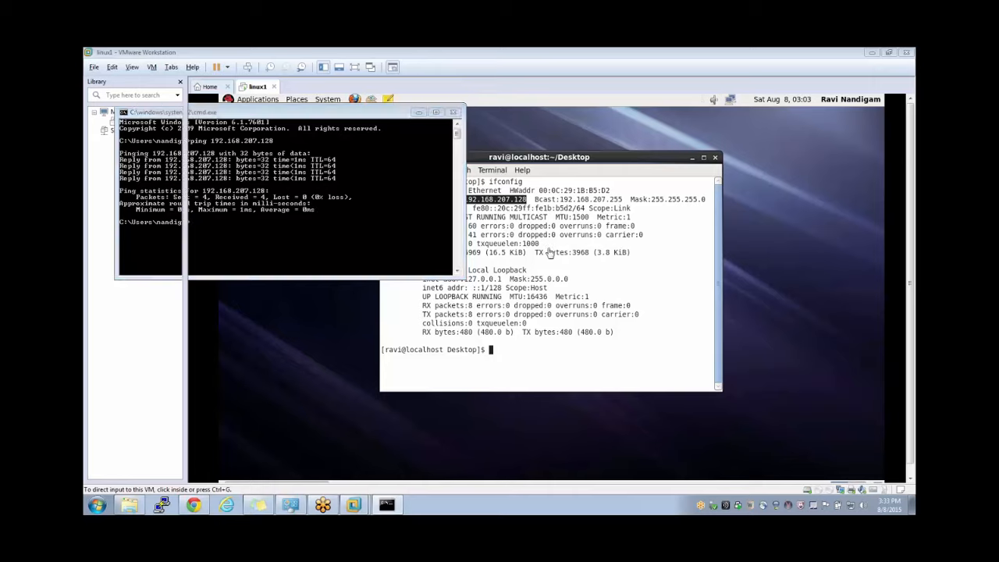
pyautogui.hotkey('alt', 'Tab')
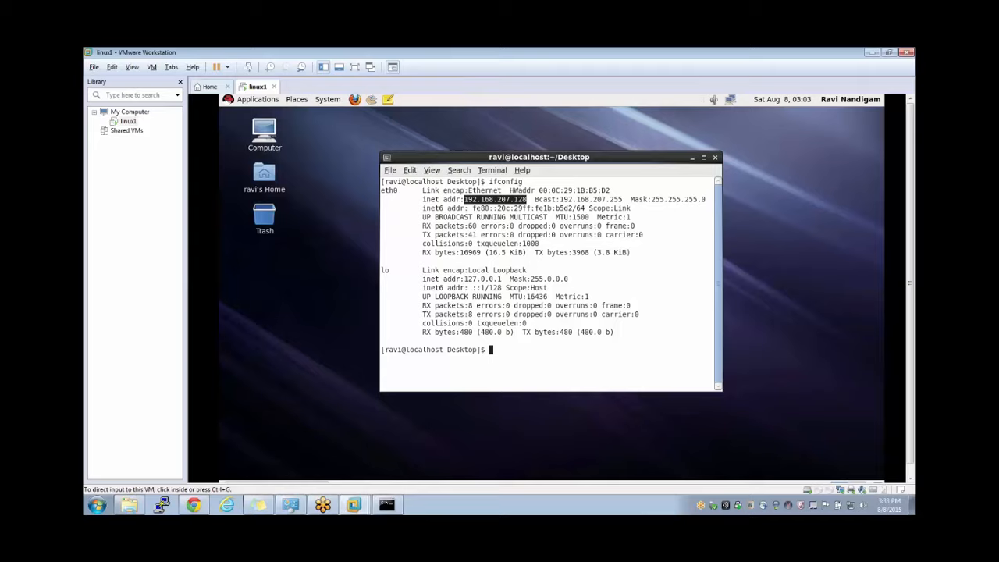
pyautogui.hotkey('alt', 'Tab')
pyautogui.hotkey('alt', 'Tab')
pyautogui.hotkey('alt', 'Tab')
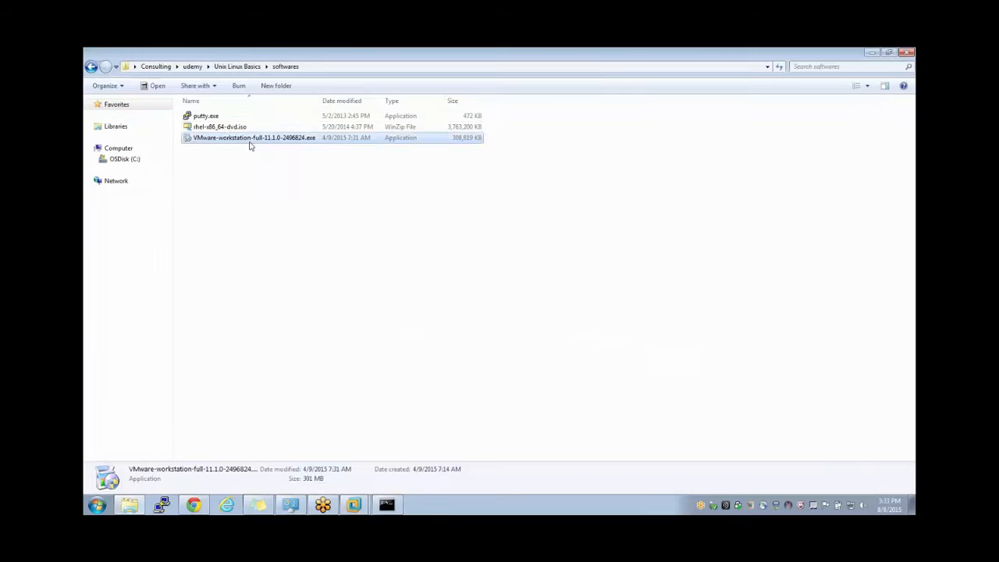
pyautogui.doubleClick(199, 117)
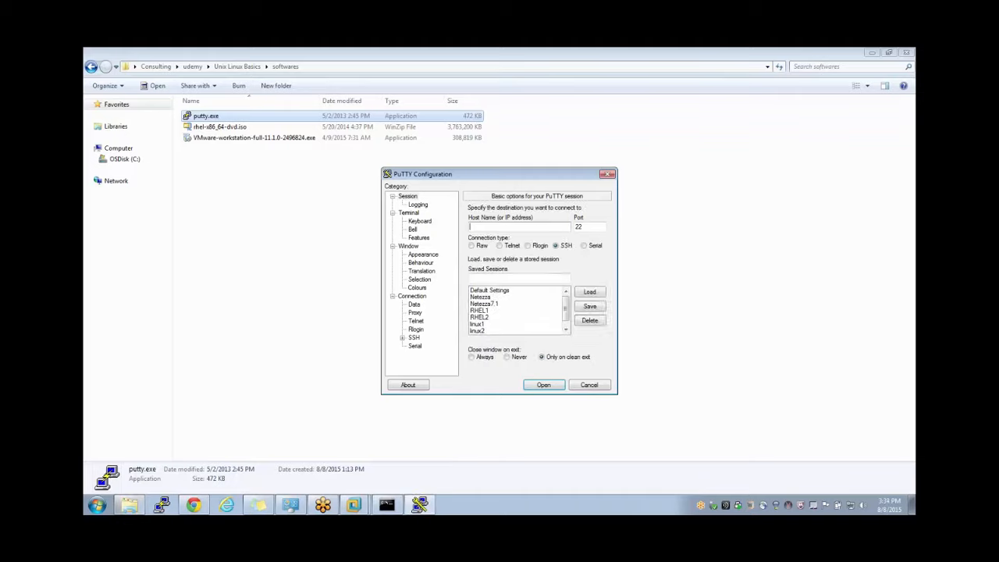
pyautogui.moveTo(559, 177); pyautogui.dragTo(438, 178)
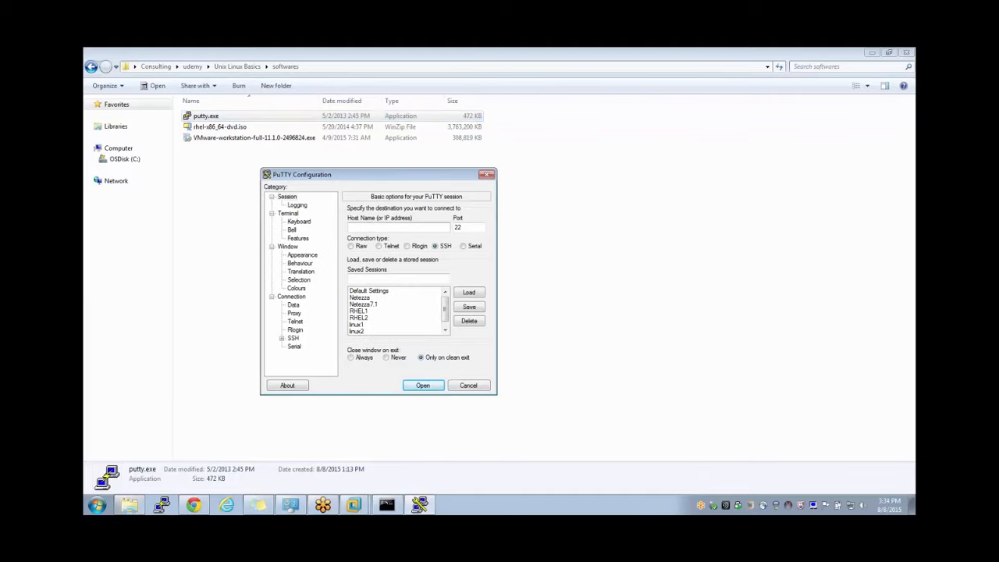
# Step: Bring the Command Prompt with the ping output into view beside the PuTTY Configuration dialog
pyautogui.hotkey('alt', 'Tab')
pyautogui.press('Tab')
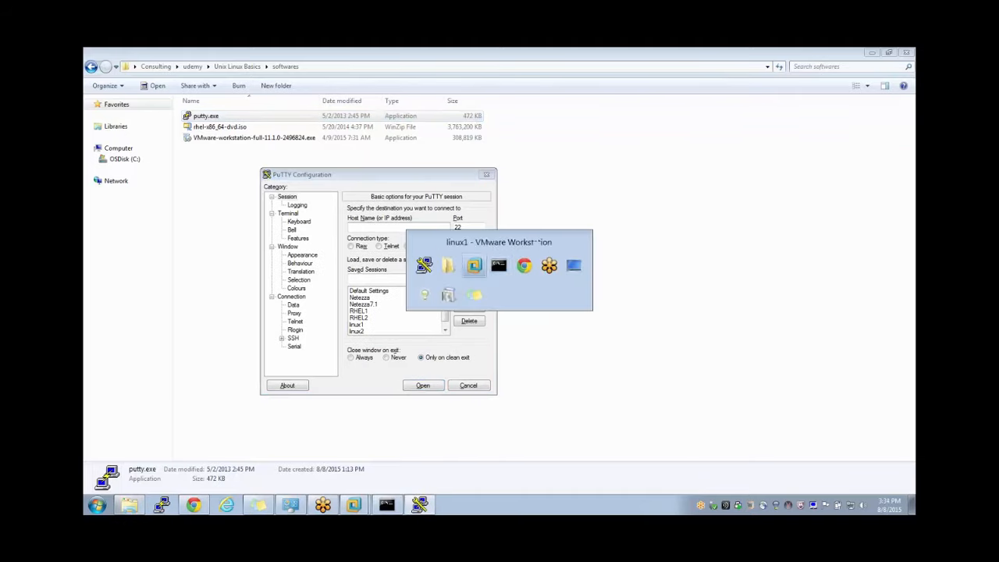
pyautogui.click(405, 318)
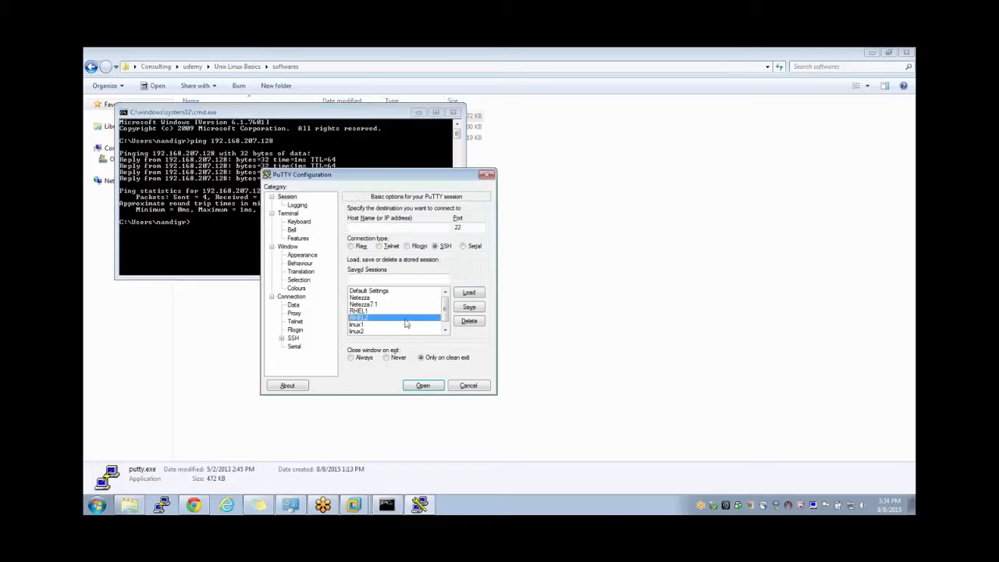
pyautogui.moveTo(350, 182); pyautogui.dragTo(407, 196)
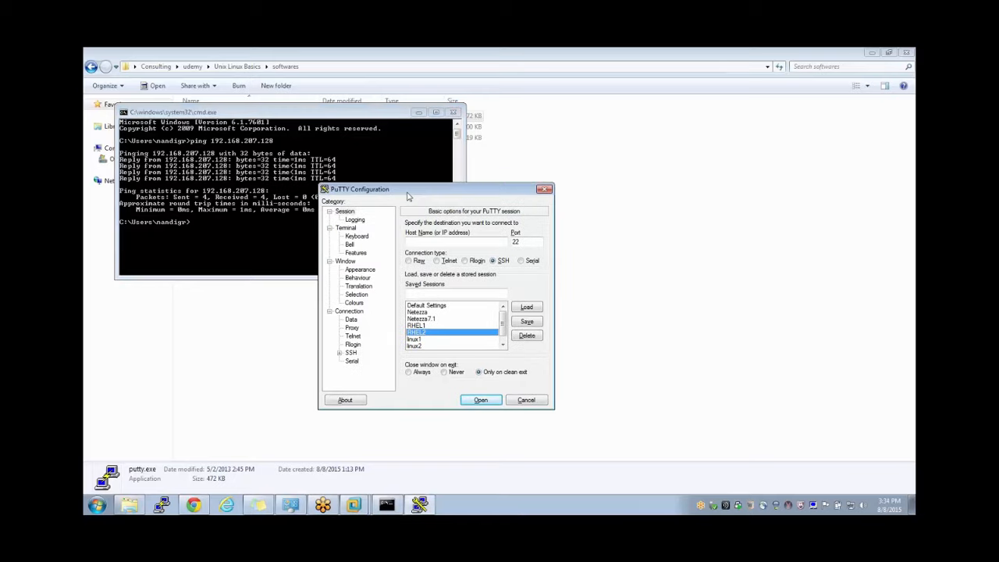
# Step: Set the PuTTY host to 192.168.207.128 and save the session as class
pyautogui.click(435, 242)
pyautogui.write('192.168.207.128')
pyautogui.click(479, 294)
pyautogui.write('Rl')
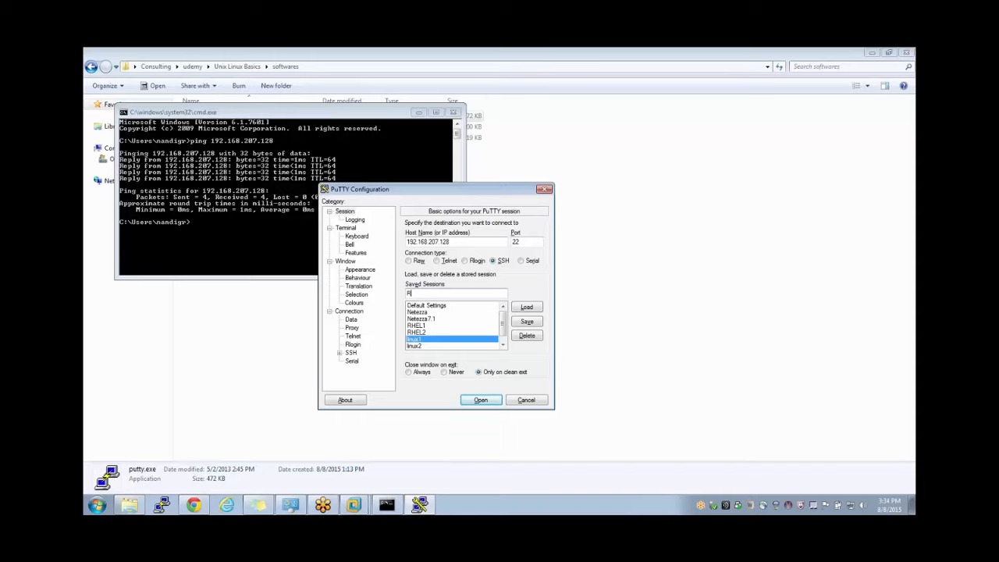
pyautogui.write('ass')
pyautogui.click(528, 322)
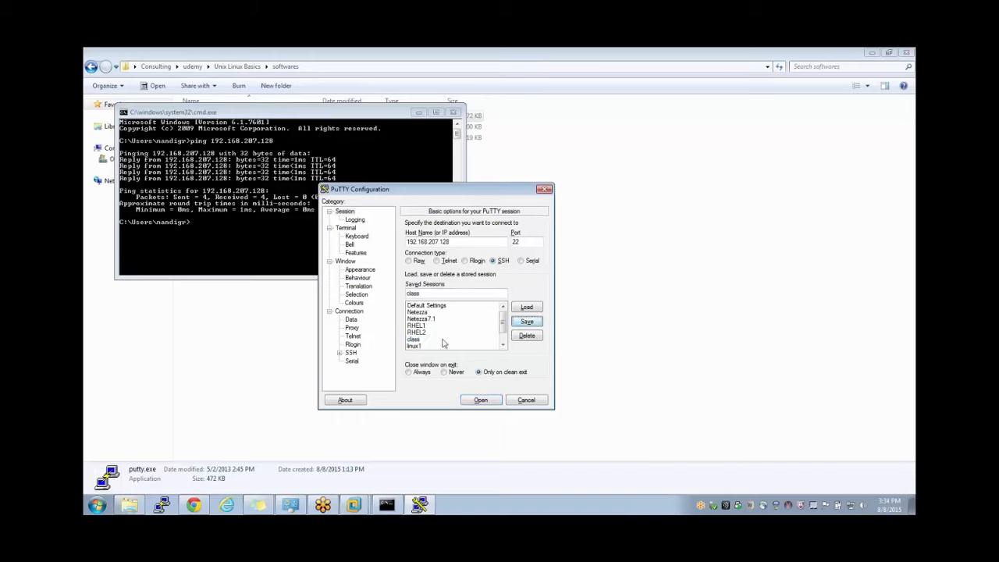
# Step: Open an SSH connection with the saved class session and accept the server's host key into the cache
pyautogui.click(415, 340)
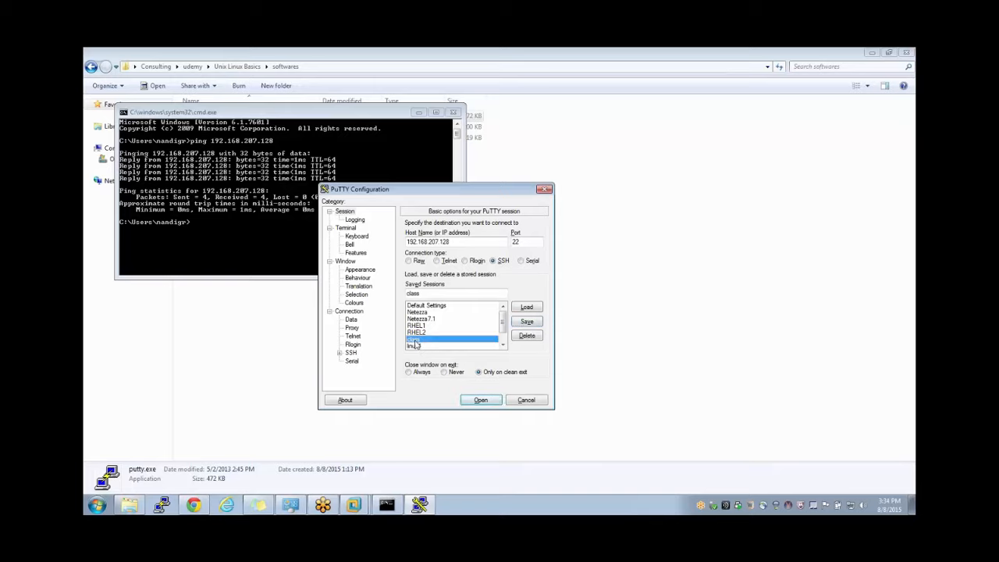
pyautogui.click(481, 400)
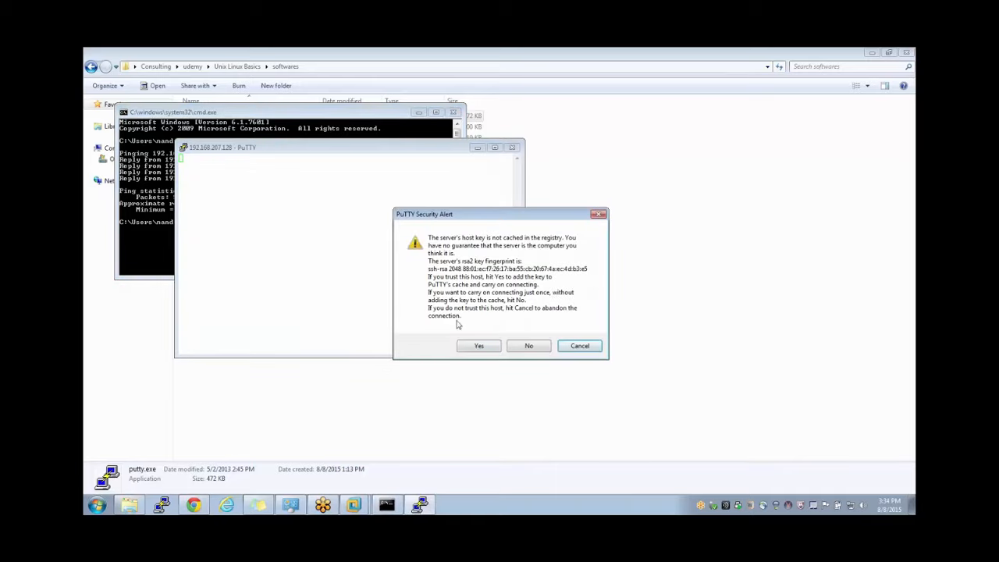
pyautogui.click(476, 346)
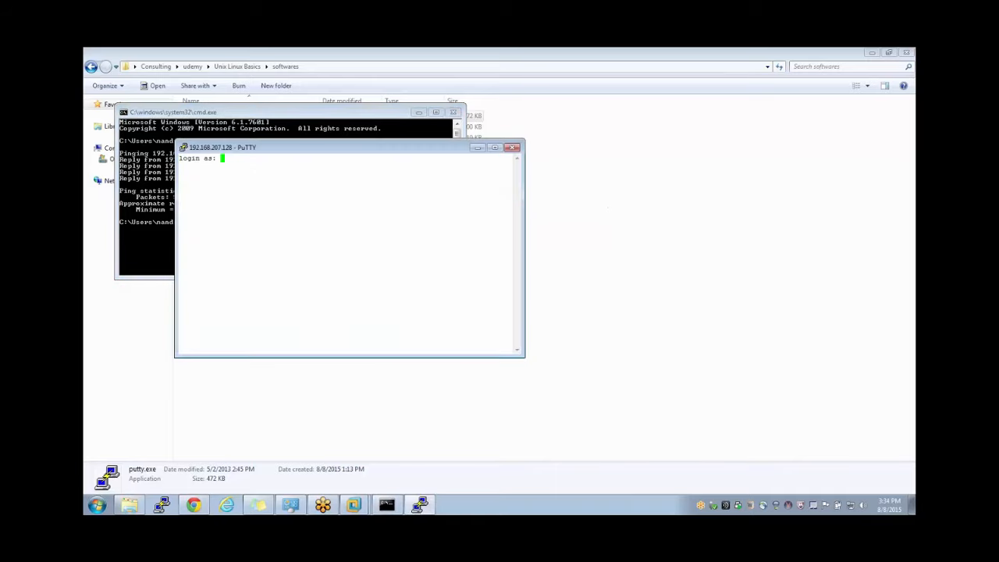
# Step: Log in to the SSH session by entering the account's username and password
pyautogui.moveTo(275, 148); pyautogui.dragTo(412, 170)
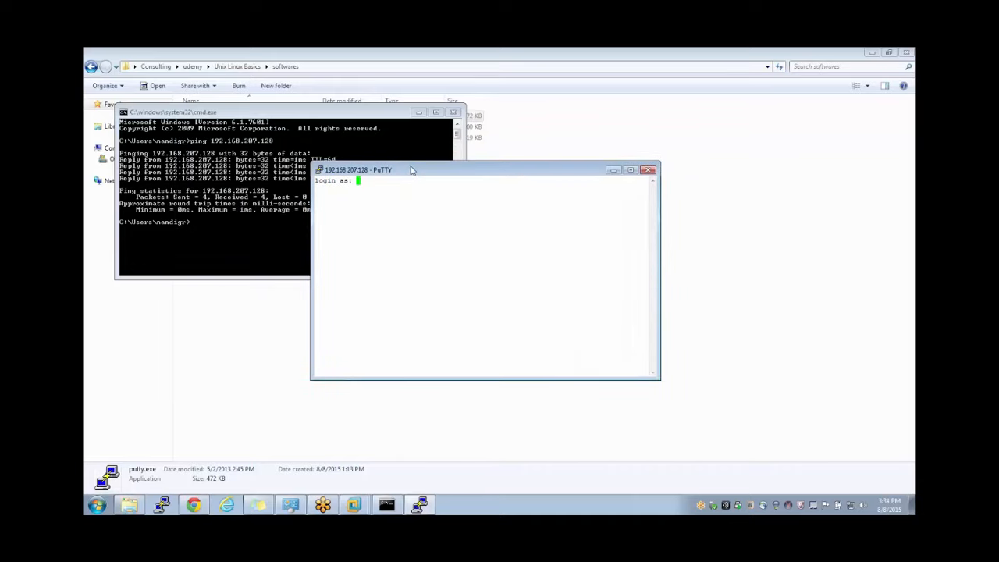
pyautogui.write('ravi')
pyautogui.press('Return')
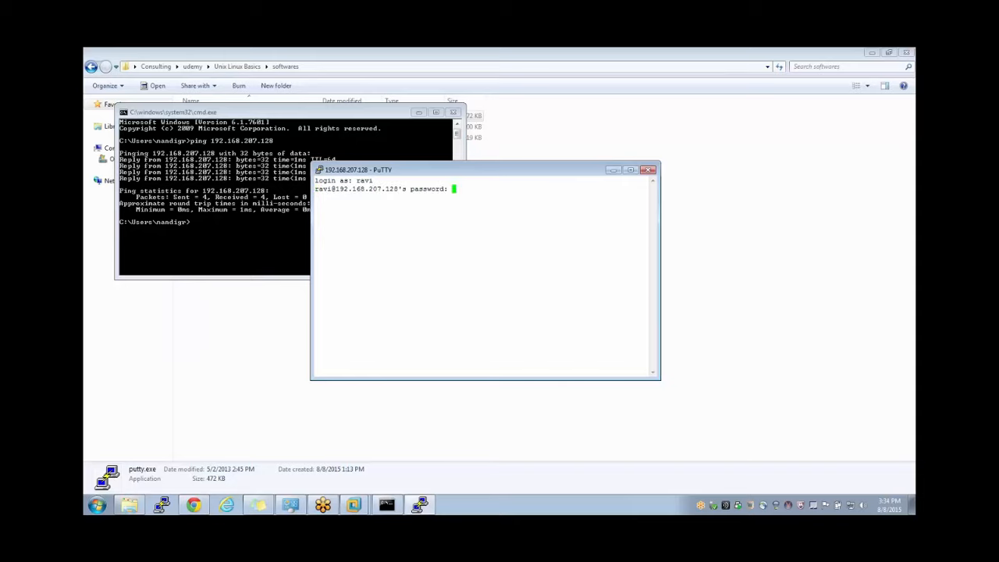
pyautogui.press('Return')
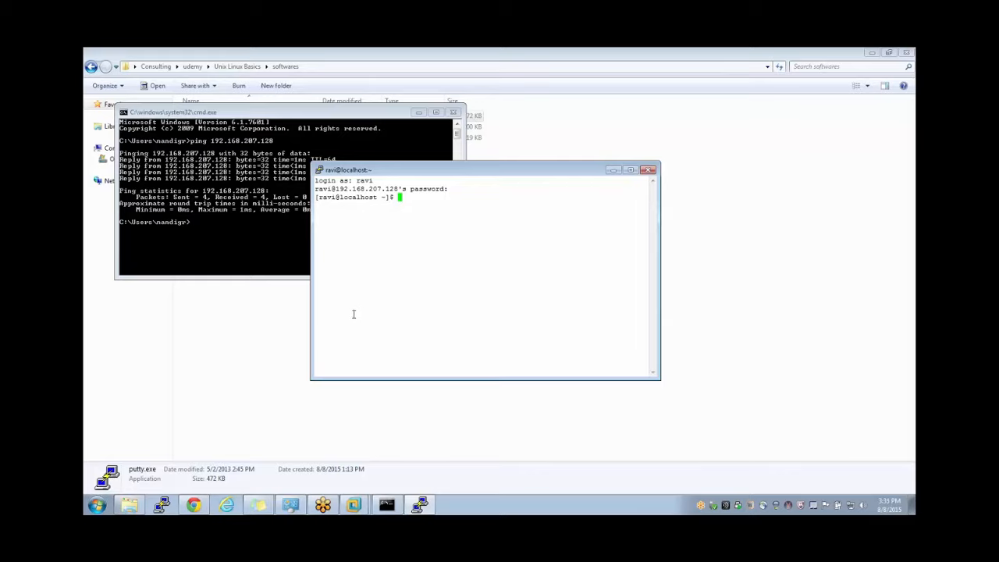
# Step: Switch to the linux1 virtual machine in VMware Workstation and run service iptables status in its terminal
pyautogui.click(352, 507)
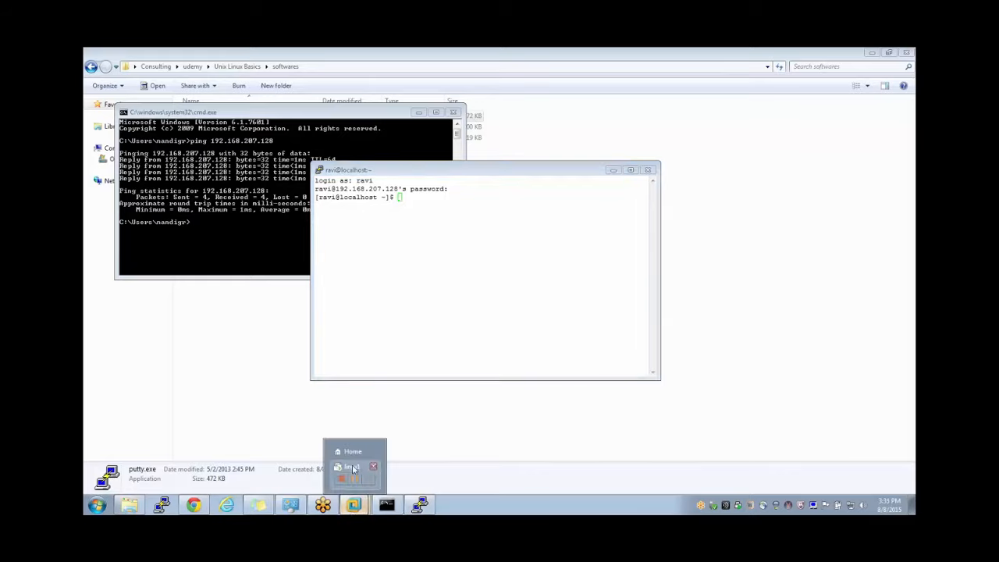
pyautogui.click(352, 467)
pyautogui.click(491, 268)
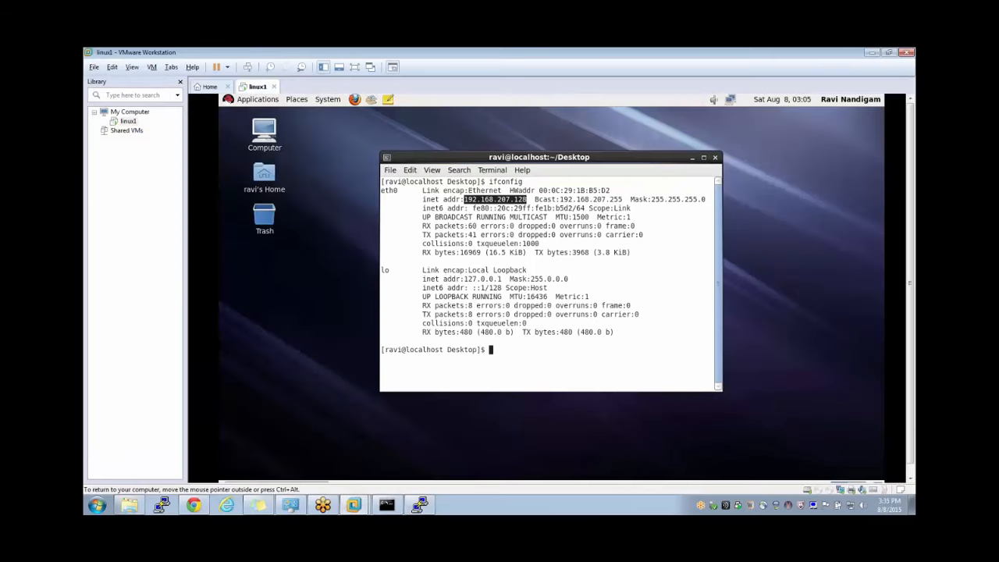
pyautogui.write('ser')
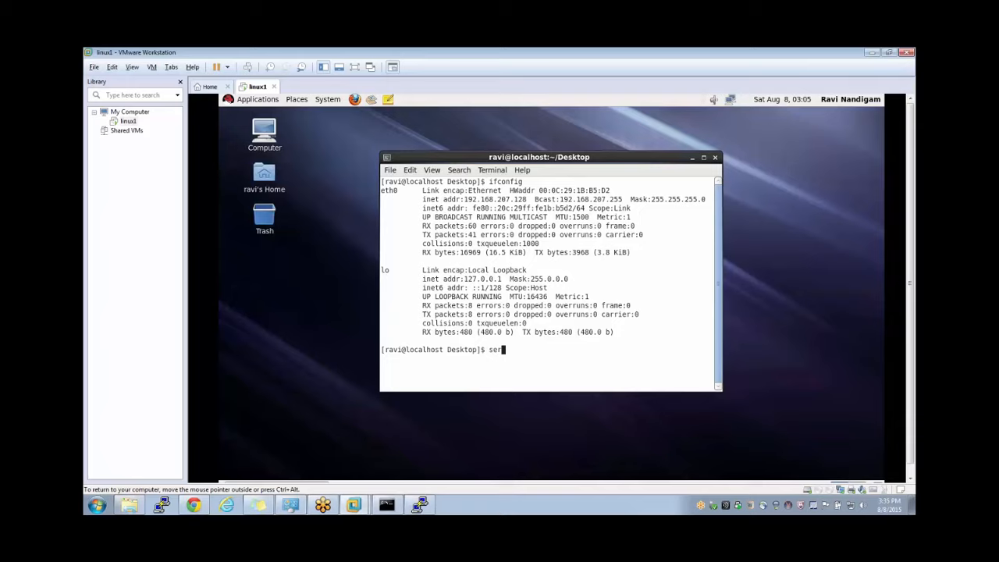
pyautogui.write('vice iptables status')
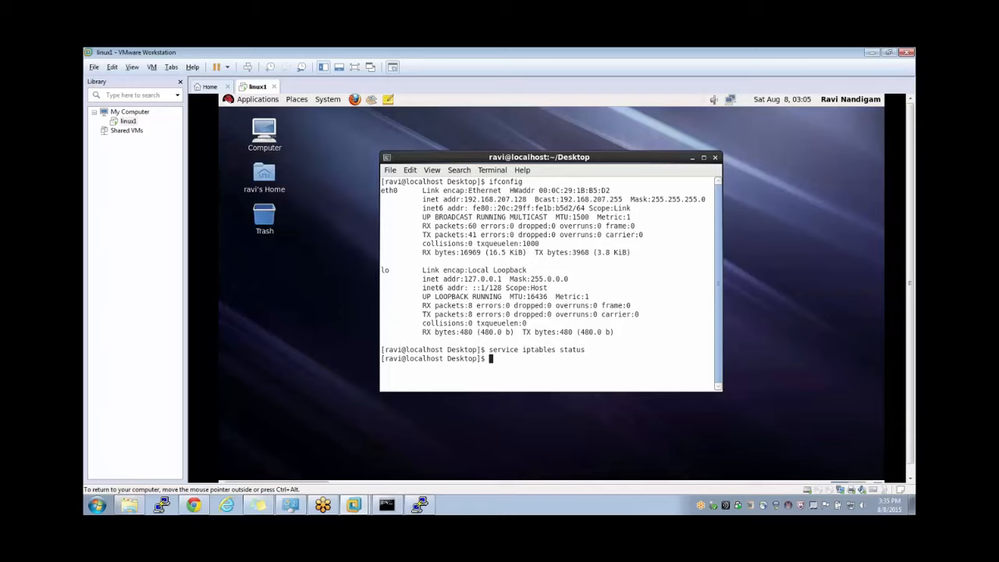
# Step: Switch the terminal to the root account with su - root and enter the root password
pyautogui.write('su - root')
pyautogui.doubleClick(393, 349)
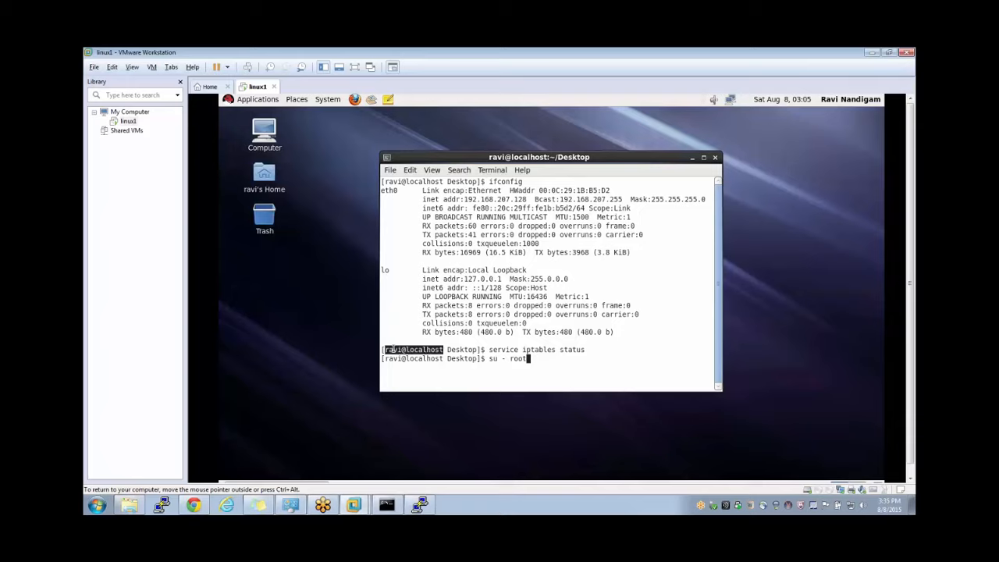
pyautogui.doubleClick(491, 359)
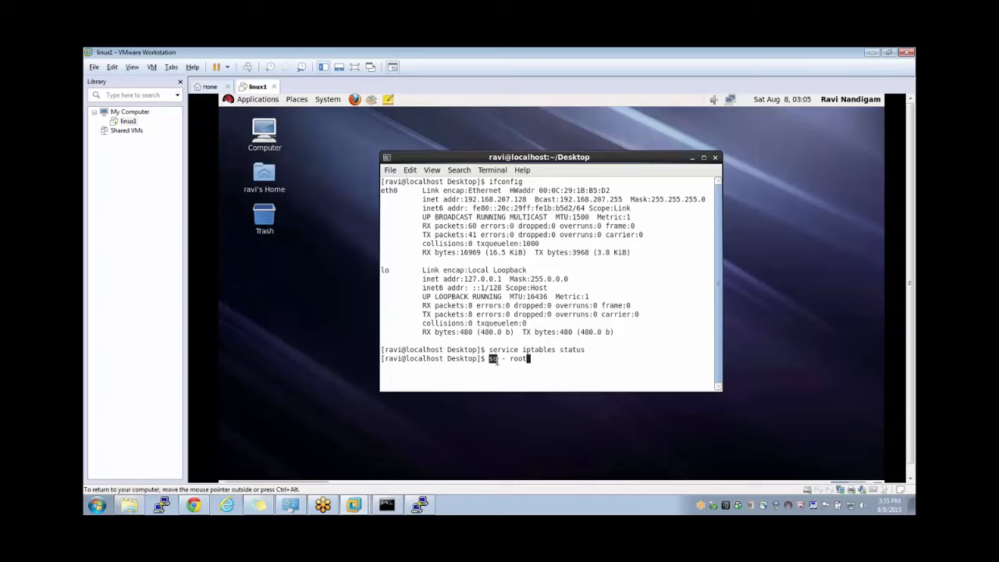
pyautogui.doubleClick(517, 358)
pyautogui.press('Return')
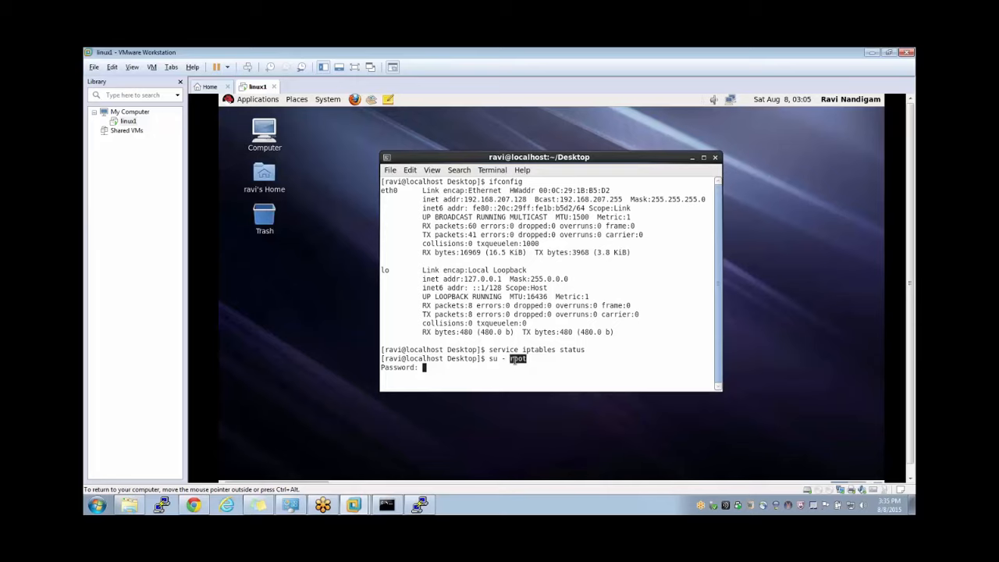
pyautogui.click(503, 358)
pyautogui.doubleClick(517, 358)
pyautogui.click(433, 374)
pyautogui.press('Return')
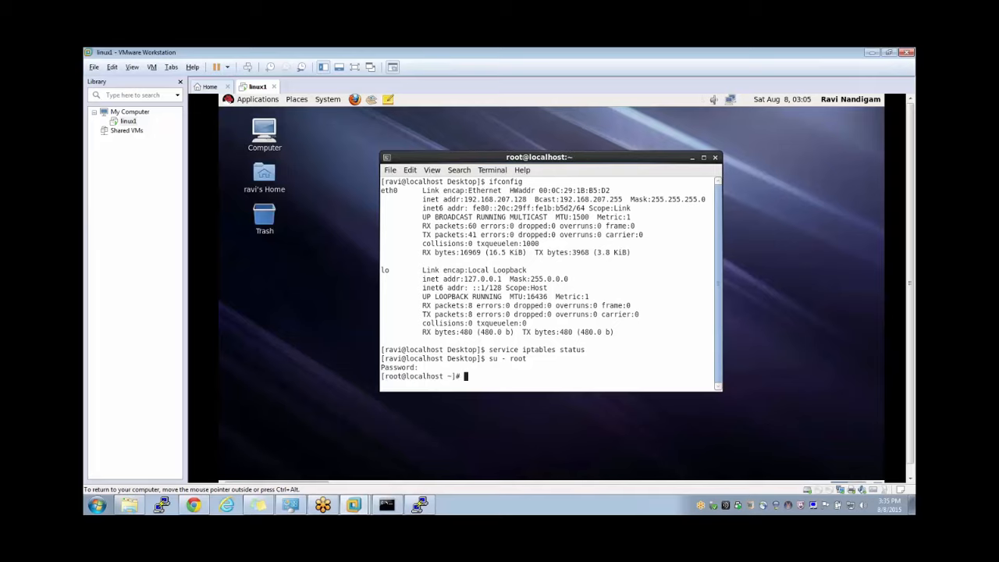
# Step: Check which account is active in the terminal with whoami
pyautogui.doubleClick(393, 376)
pyautogui.write('wh')
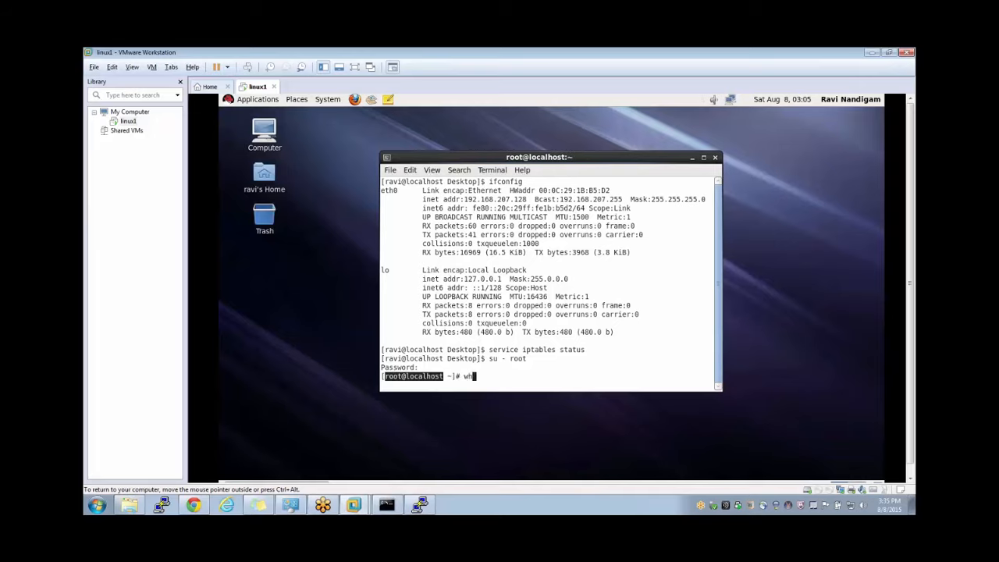
pyautogui.write('oami')
pyautogui.press('Return')
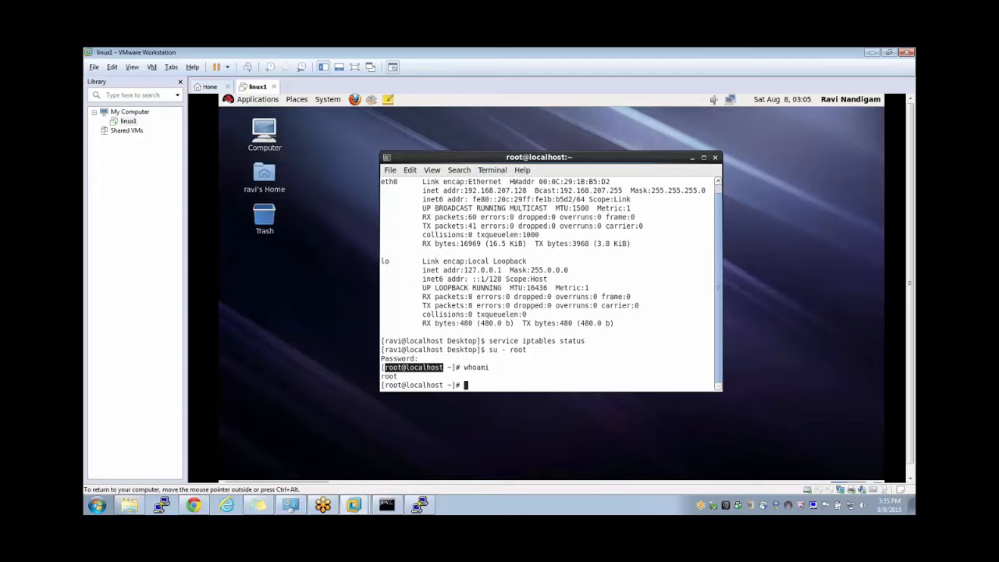
pyautogui.doubleClick(390, 376)
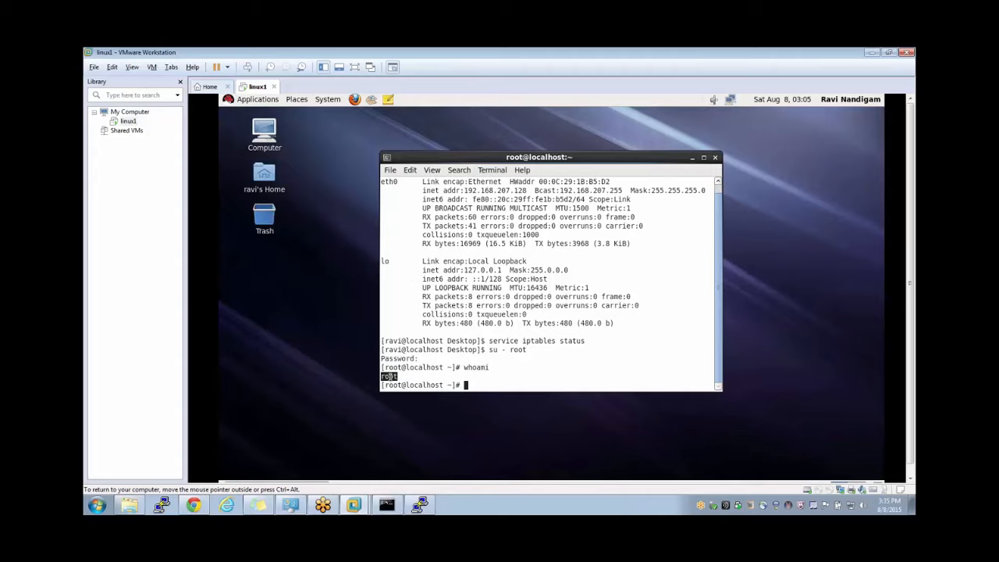
# Step: Query the firewall with service iptables status as root and shut it down with service iptables stop
pyautogui.click(477, 373)
pyautogui.write('service iptables status')
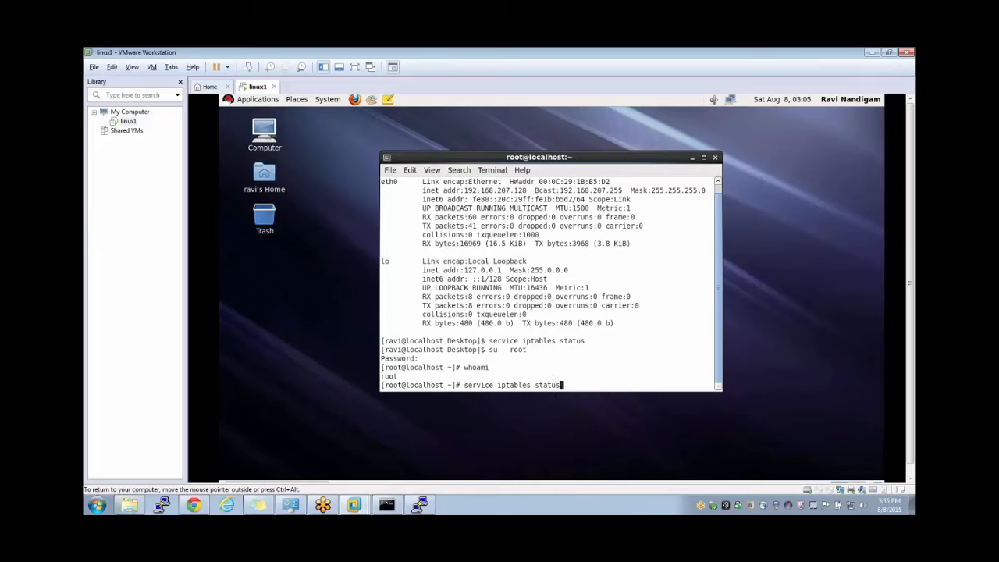
pyautogui.press('Return')
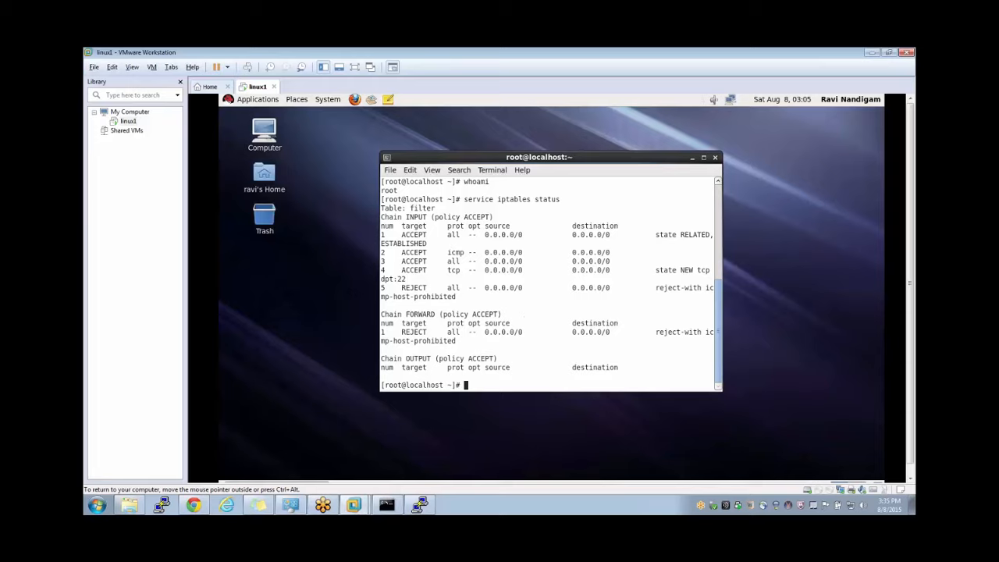
pyautogui.write('service iptables stop')
pyautogui.press('Return')
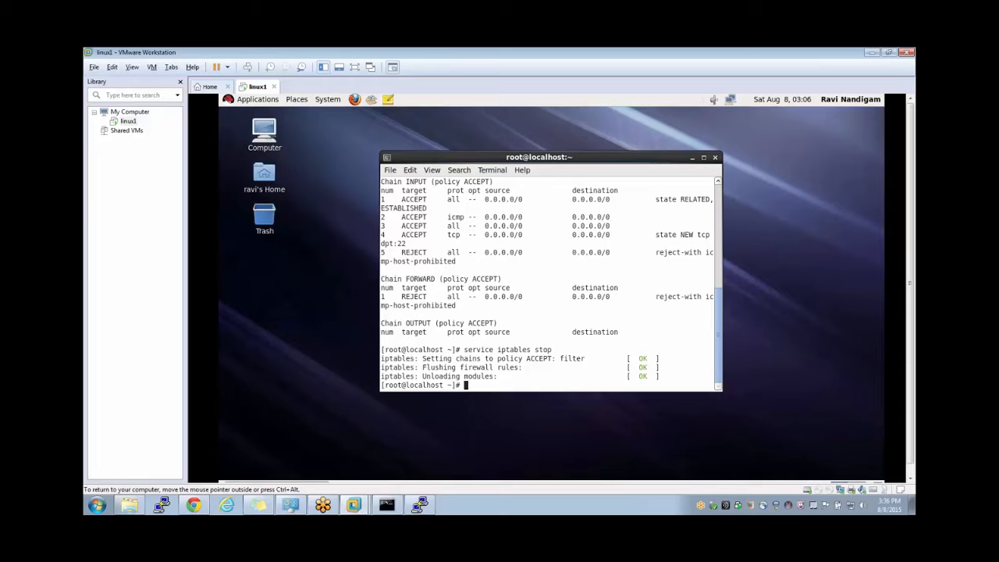
# Step: Display the machine's current name with the hostname command
pyautogui.write('hostname')
pyautogui.press('Return')
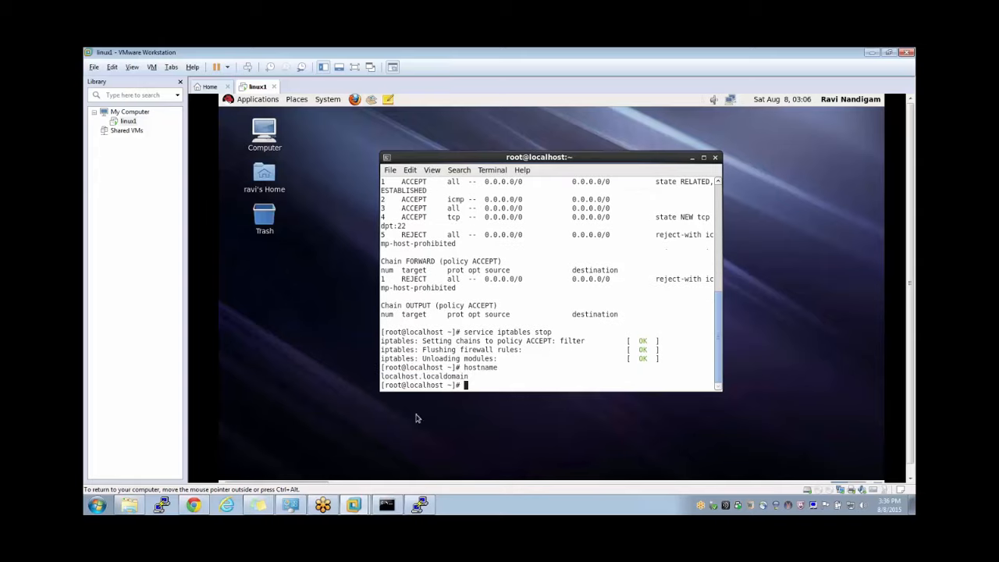
pyautogui.doubleClick(422, 376)
# Step: Set the machine's hostname to linux1 with the hostname command
pyautogui.write('hostnname')
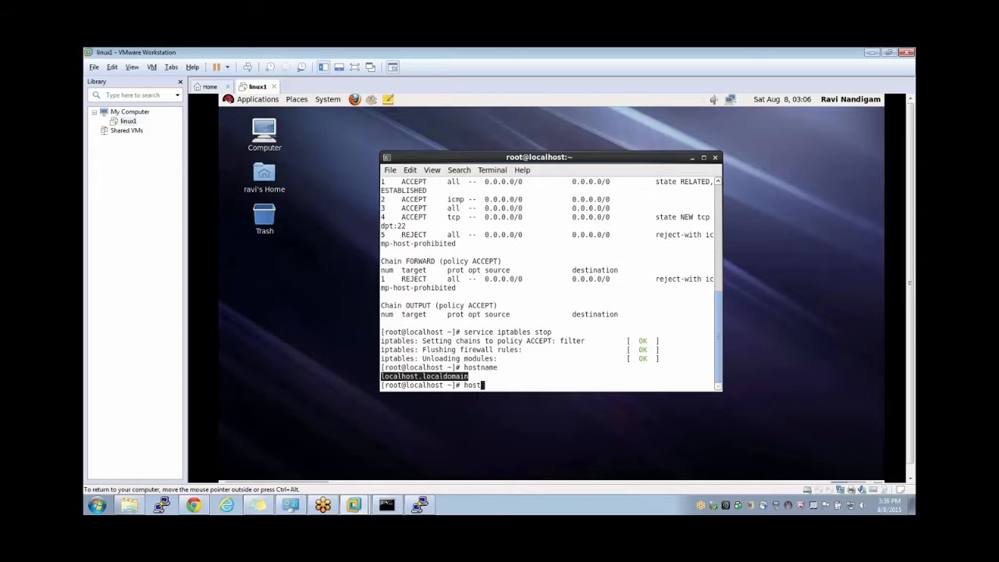
pyautogui.press('BackSpace')
pyautogui.press('BackSpace')
pyautogui.press('BackSpace')
pyautogui.press('BackSpace')
pyautogui.press('BackSpace')
pyautogui.write('name')
pyautogui.write('linux1')
pyautogui.press('Return')
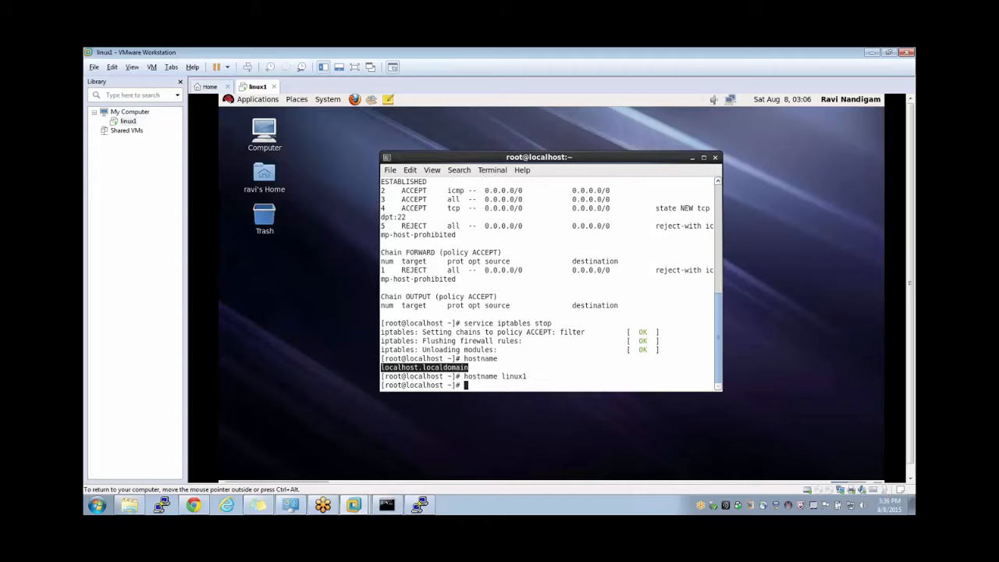
# Step: Run hostname again and compare its output with the machine's earlier name
pyautogui.write('hostname')
pyautogui.press('Return')
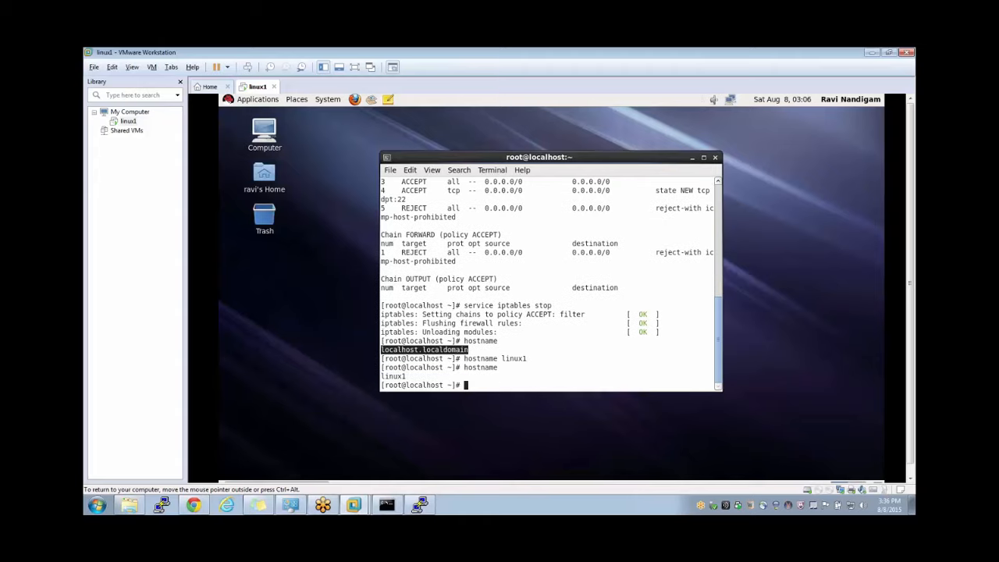
pyautogui.doubleClick(396, 376)
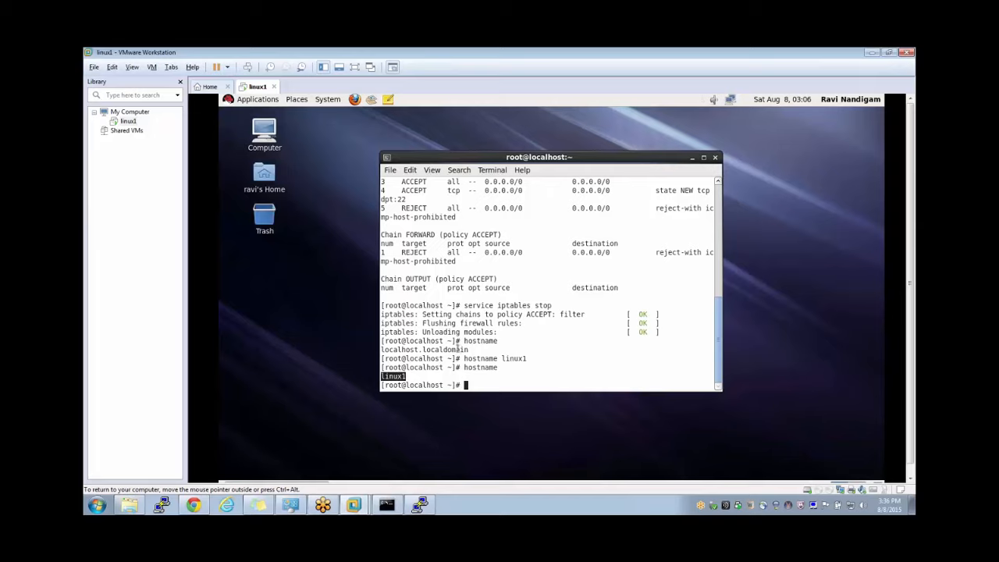
pyautogui.tripleClick(495, 352)
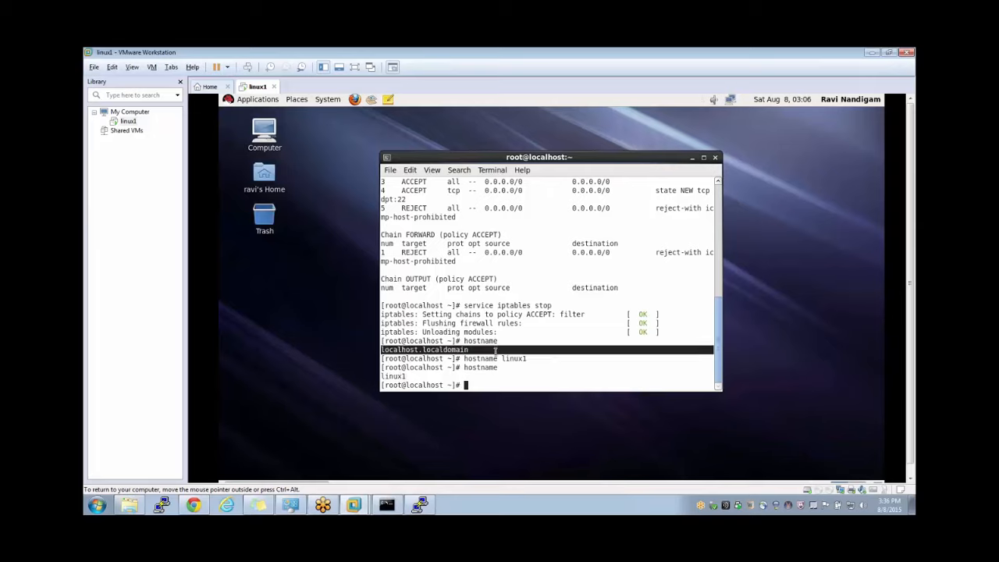
pyautogui.click(478, 358)
# Step: Try to change into the directories /etc/system/ and /etc/syconfig
pyautogui.write('cd /etc')
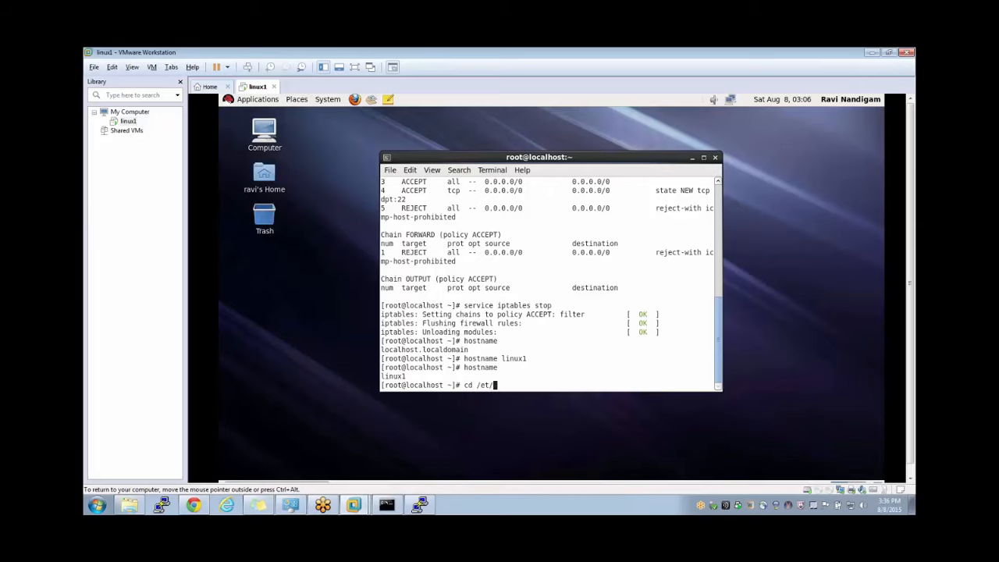
pyautogui.write('/system/')
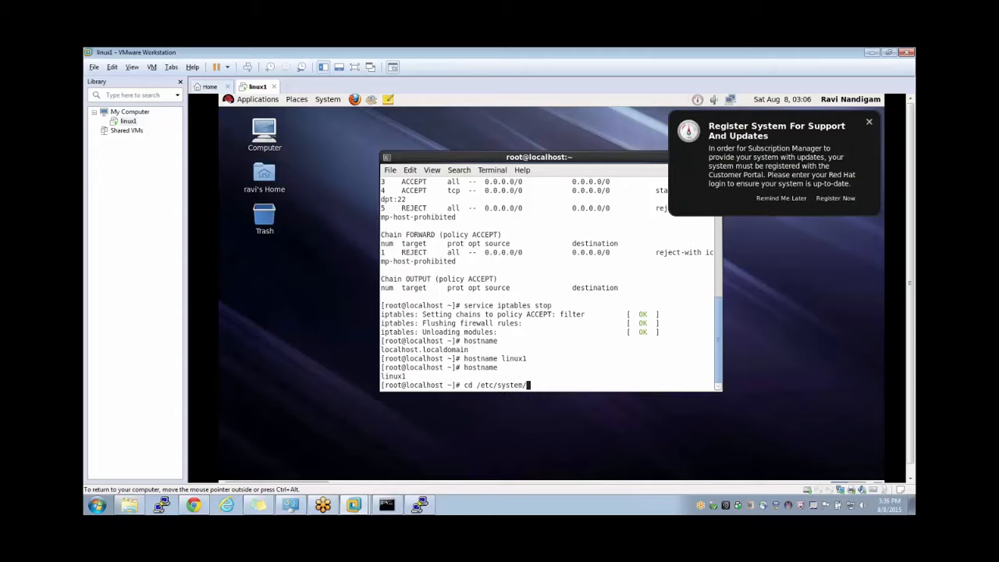
pyautogui.press('Return')
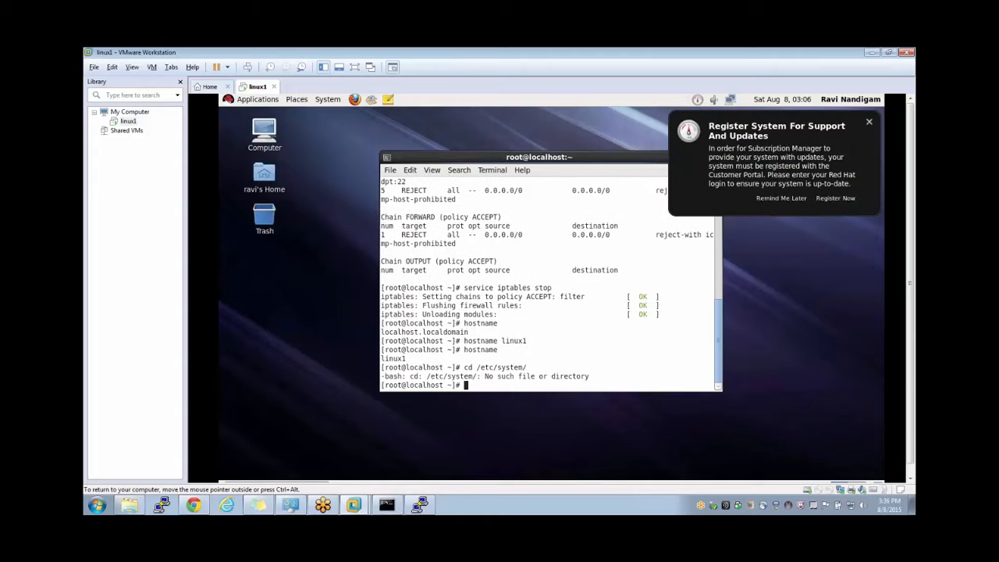
pyautogui.write('cd /etc/syyconfig')
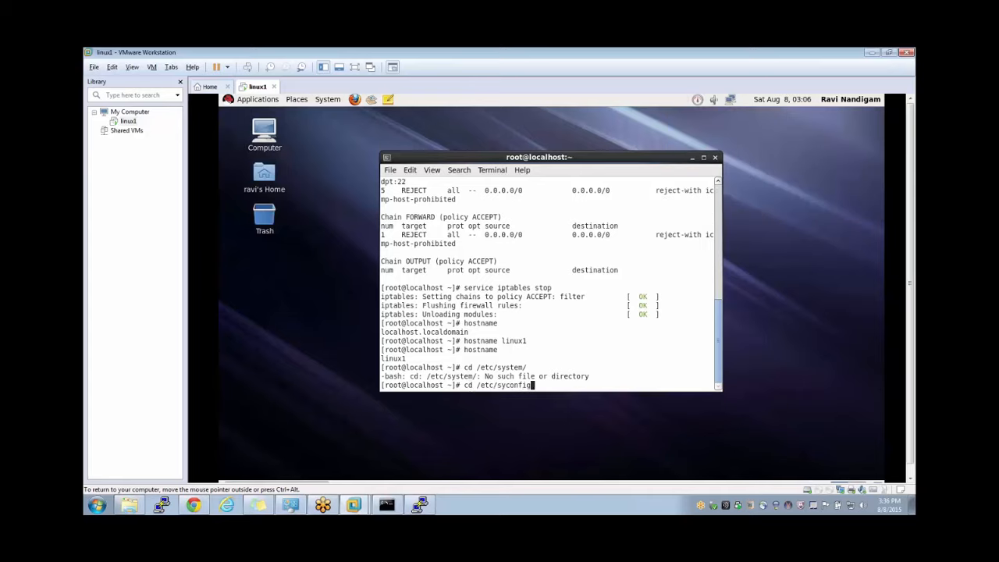
pyautogui.press('Return')
# Step: List root's home directory, and change to /etc and list its contents
pyautogui.write('ls')
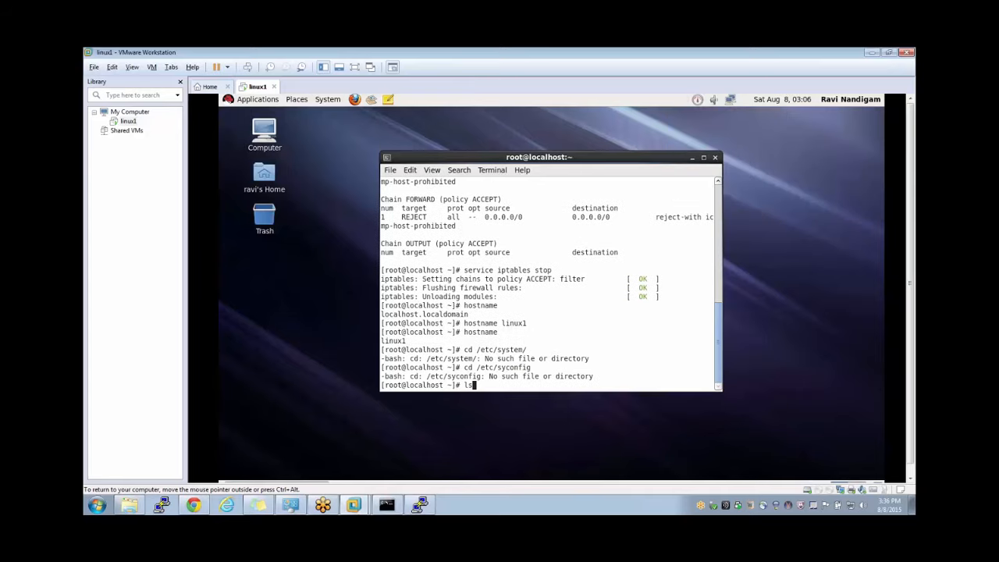
pyautogui.press('Return')
pyautogui.write('cd /etc')
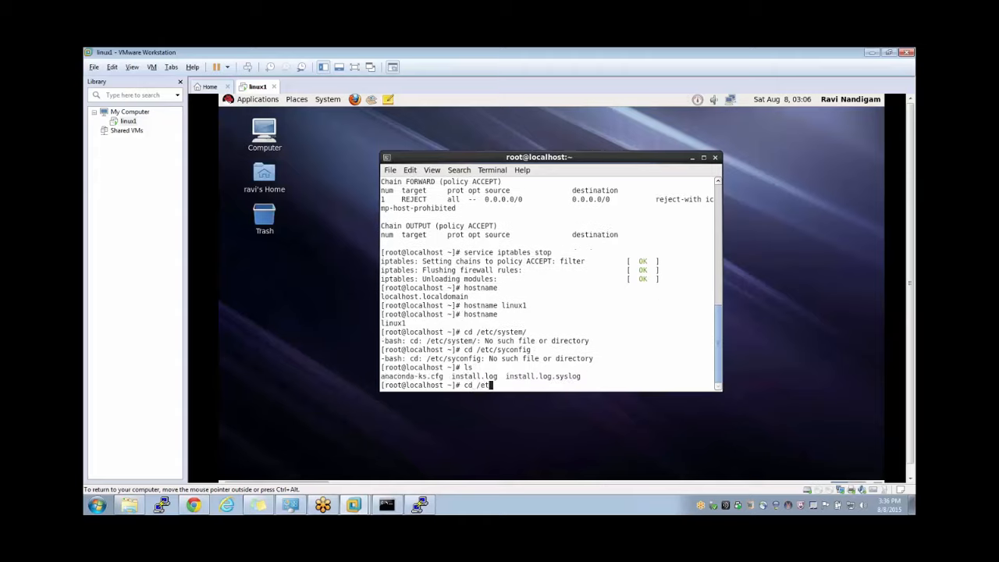
pyautogui.press('Return')
pyautogui.write('ls')
pyautogui.press('Return')
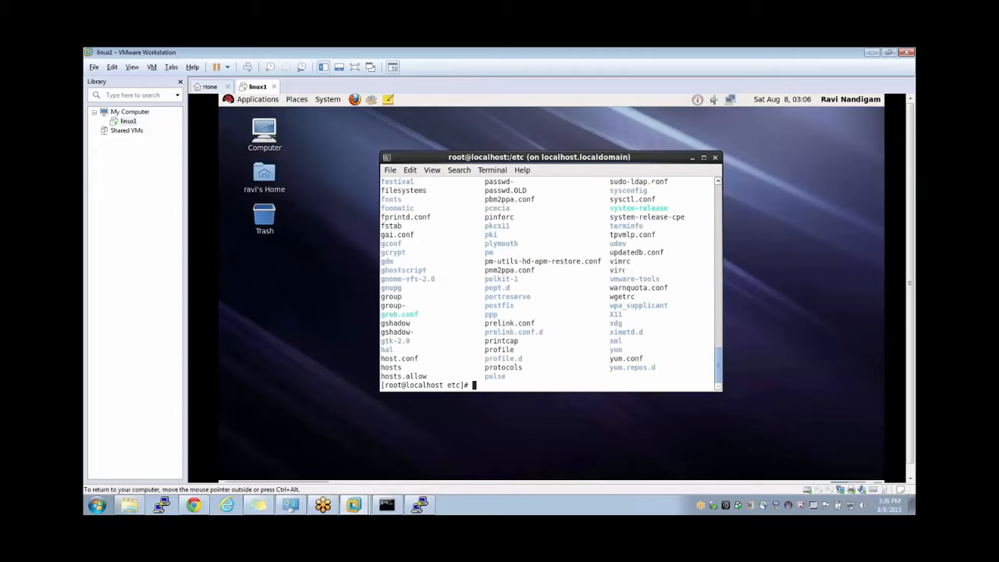
# Step: List the entries matching sys* in long format and try to change into the system directory
pyautogui.write('ls -l sys*')
pyautogui.press('Return')
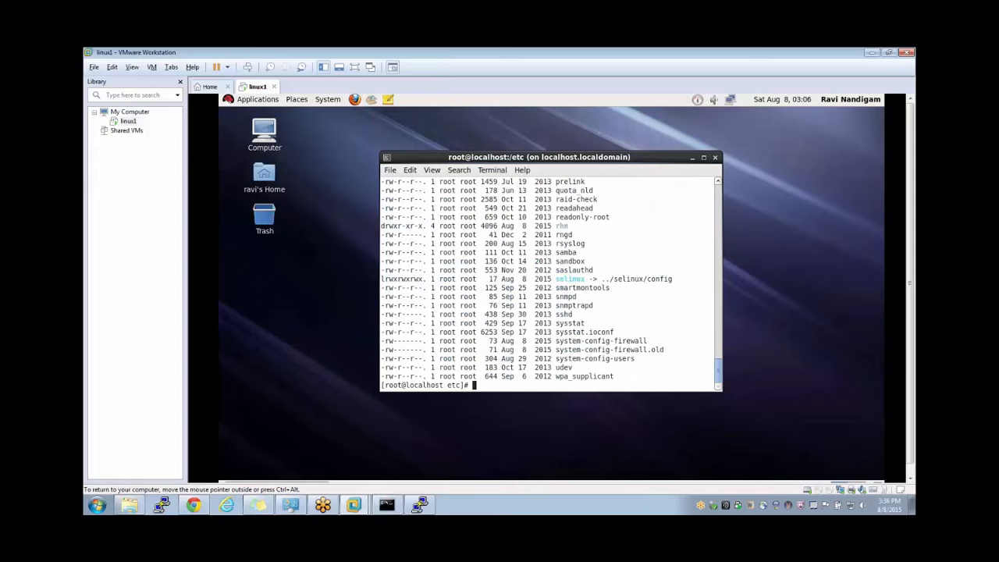
pyautogui.write('cd system')
pyautogui.press('Return')
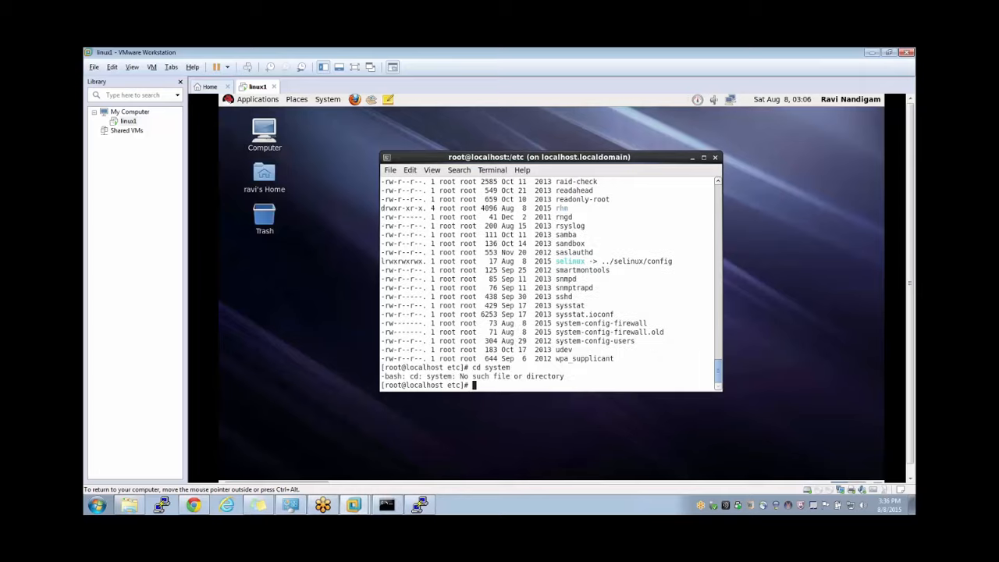
# Step: Find the files named network under /etc and change into /etc/sysconfig
pyautogui.write('find . -name network')
pyautogui.press('Return')
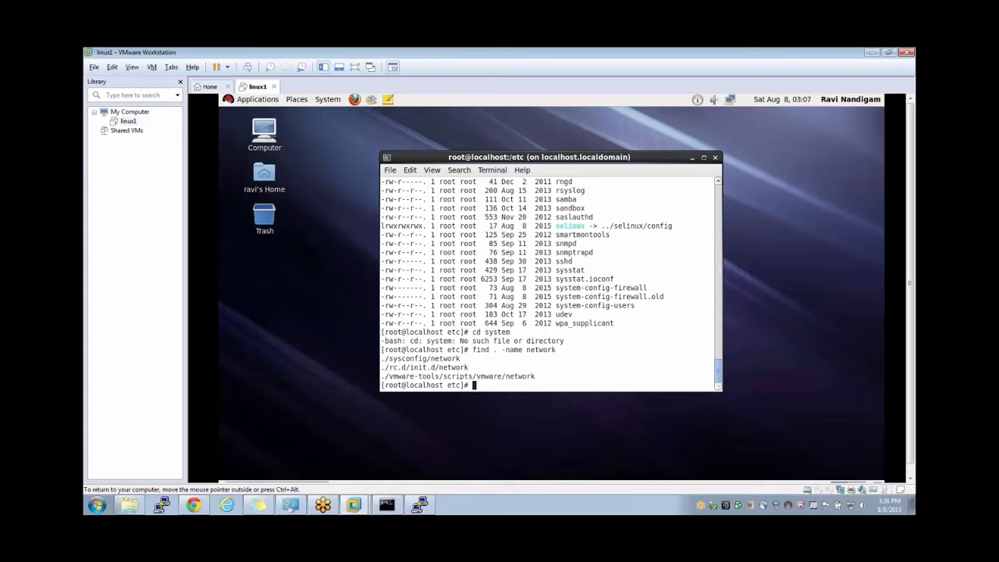
pyautogui.write('cd sysconfig')
pyautogui.press('Return')
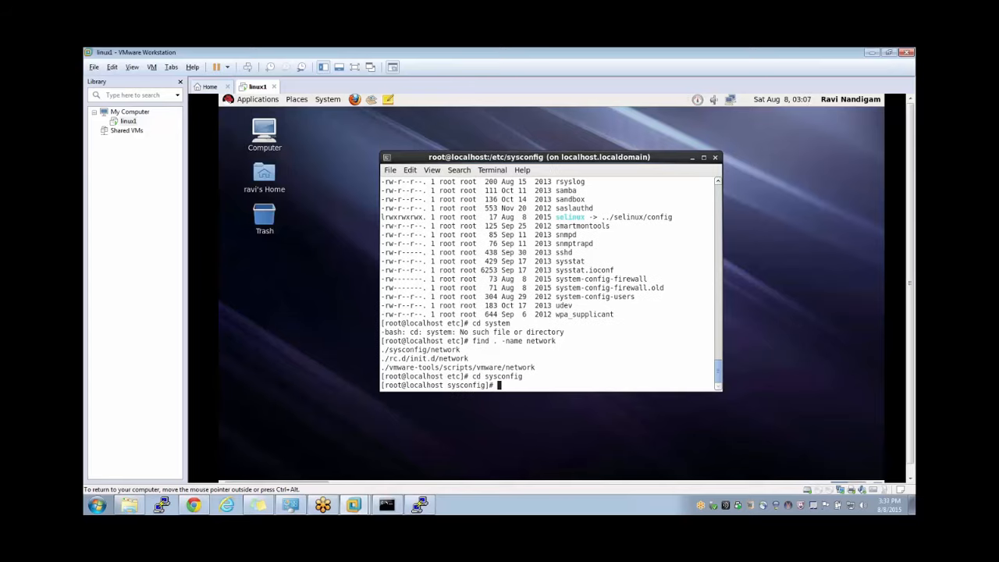
pyautogui.write('cd /etc/sysconfig')
pyautogui.press('Return')
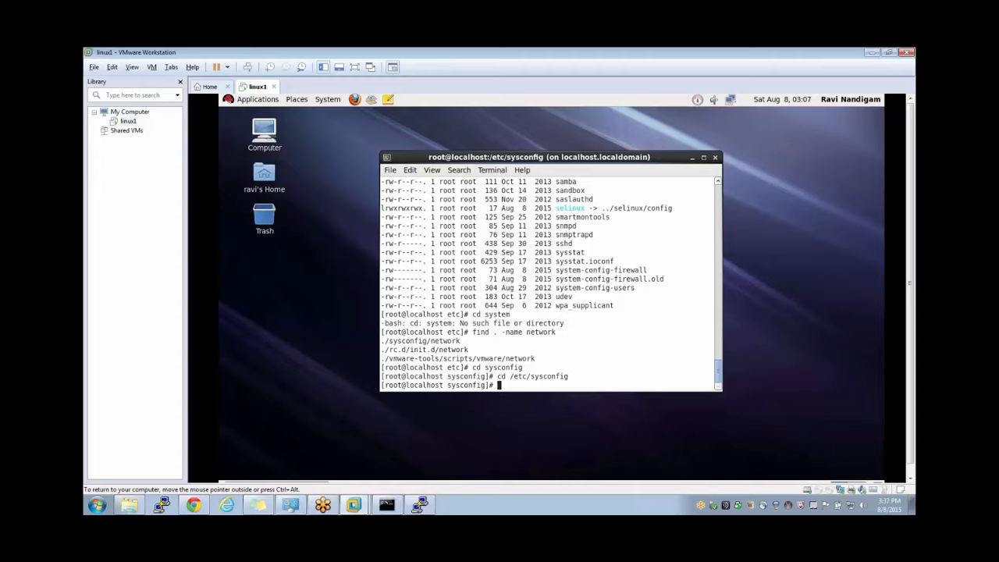
# Step: Look at the PuTTY session, minimize it, and open the network file in vi in the virtual machine's terminal
pyautogui.click(419, 505)
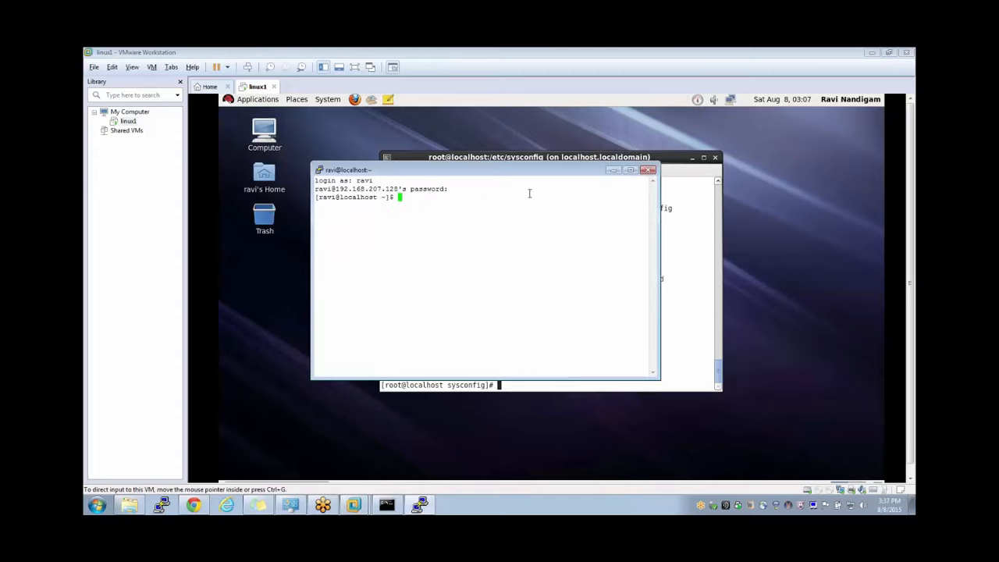
pyautogui.click(614, 170)
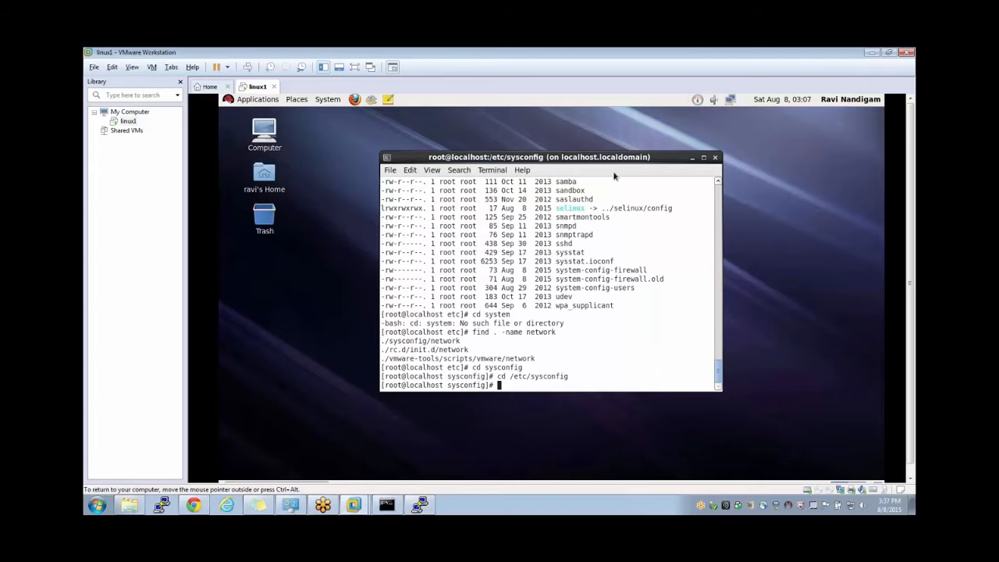
pyautogui.write('vi network')
pyautogui.press('Return')
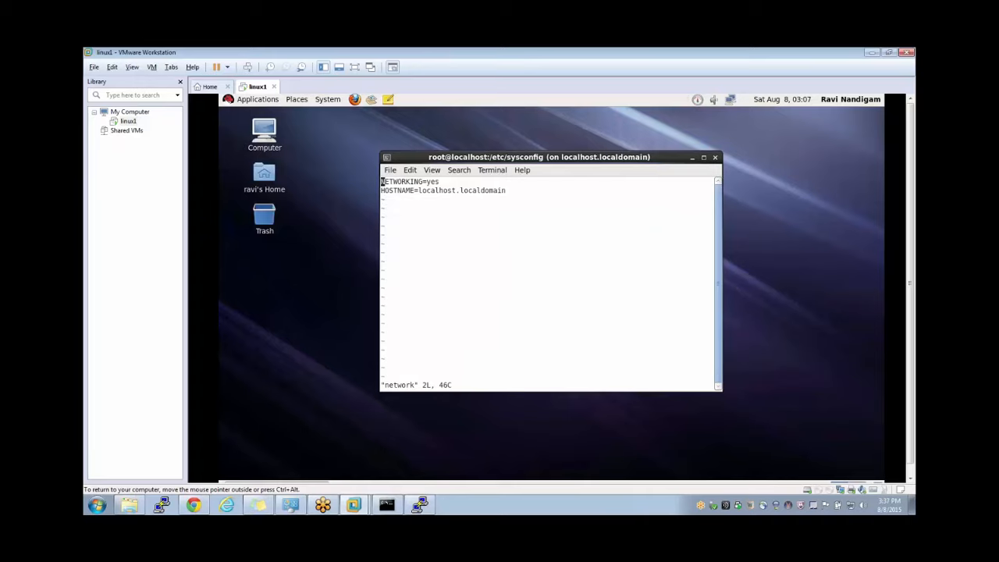
# Step: Change the HOSTNAME value in the network file to linux1, save the file and quit vi
pyautogui.press('Down')
pyautogui.press('Right')
pyautogui.press('Right')
pyautogui.press('Right')
pyautogui.press('Right')
pyautogui.press('Right')
pyautogui.press('Right')
pyautogui.press('Right')
pyautogui.press('Right')
pyautogui.press('Right')
pyautogui.hotkey('shift', 'c')
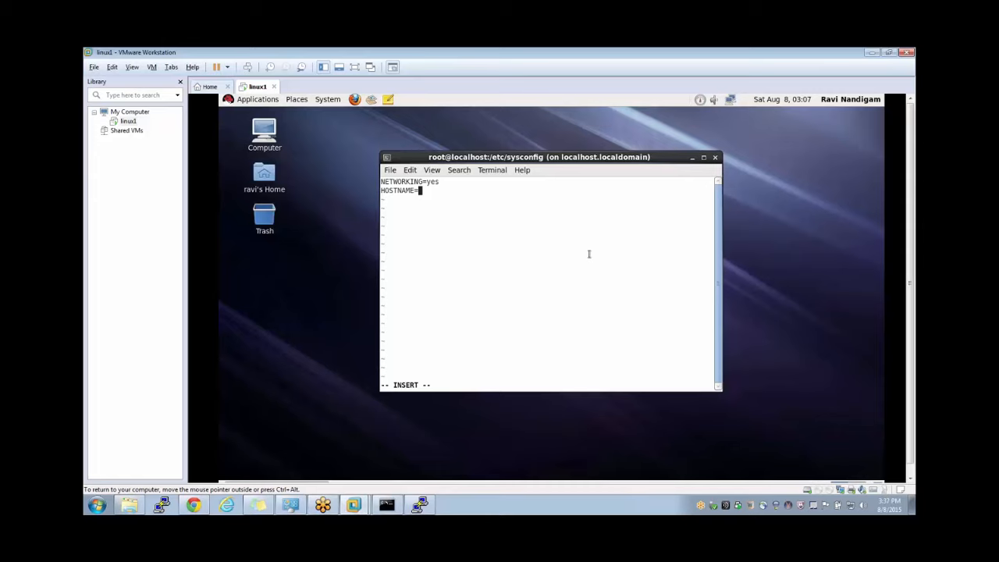
pyautogui.hotkey('ctrl', 'alt')
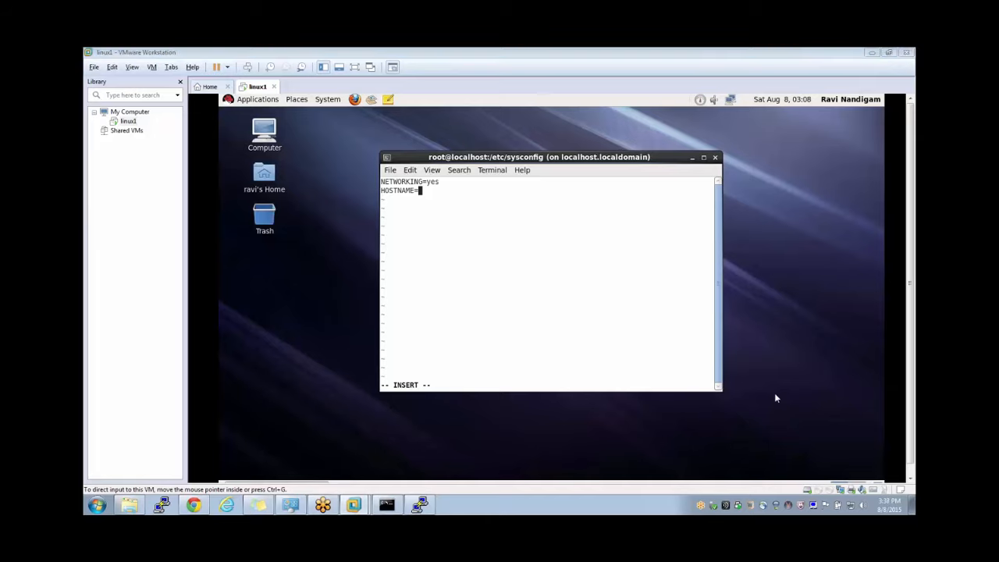
pyautogui.click(558, 285)
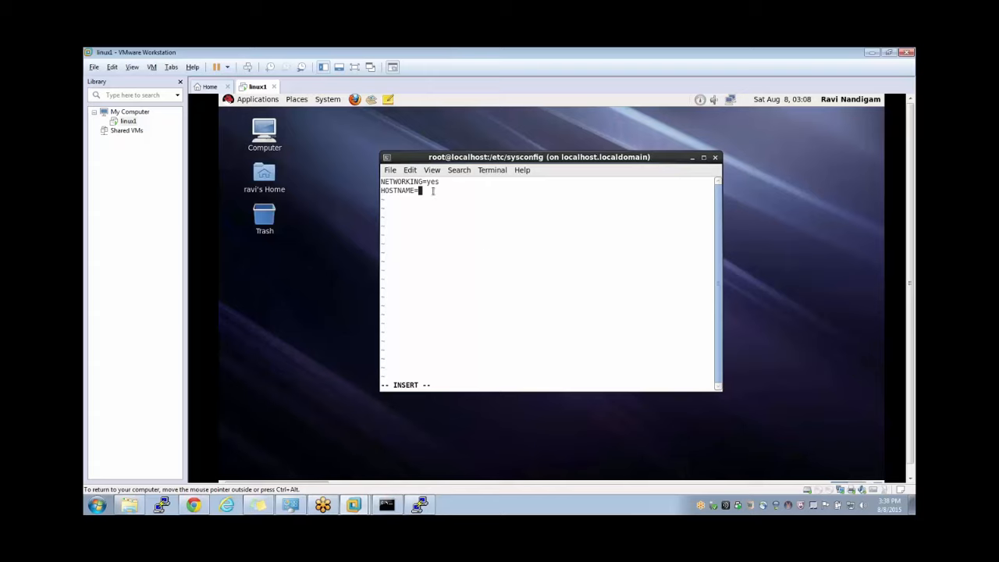
pyautogui.write('linux1')
pyautogui.press('Escape')
pyautogui.write(':wq')
pyautogui.press('Return')
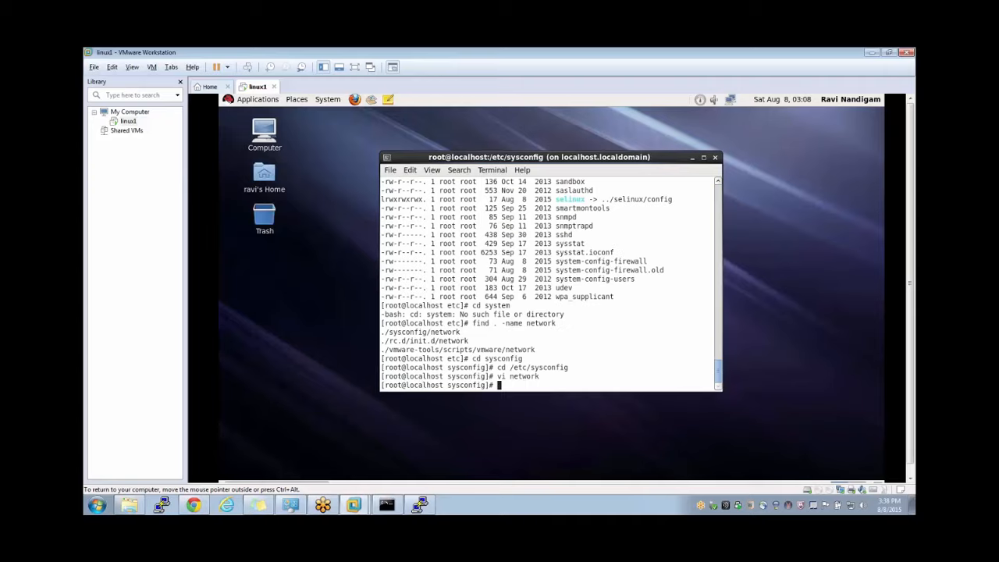
# Step: Restart the network service and show the interface configuration with ifconfig
pyautogui.write('service network restart')
pyautogui.press('Return')
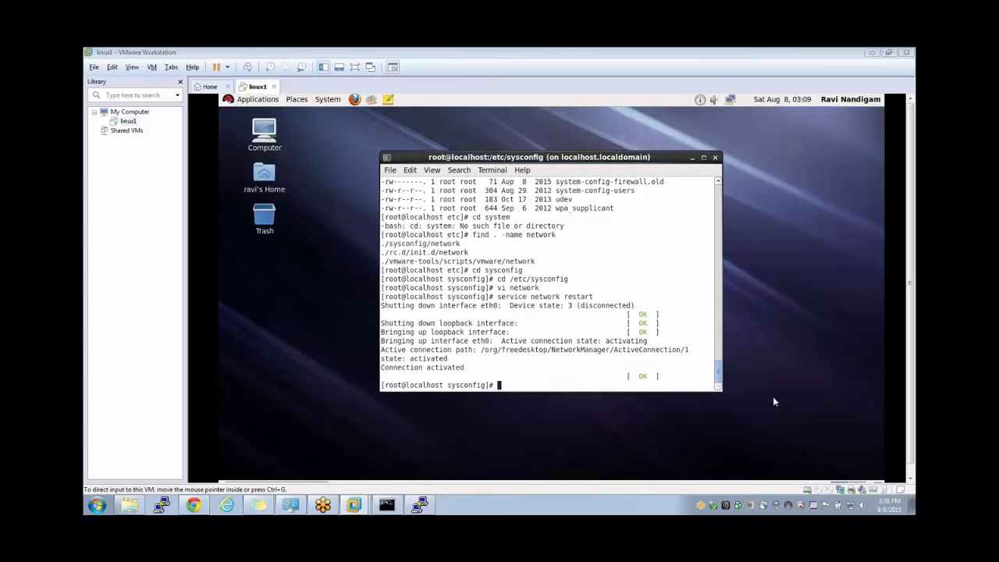
pyautogui.click(559, 353)
pyautogui.write('i')
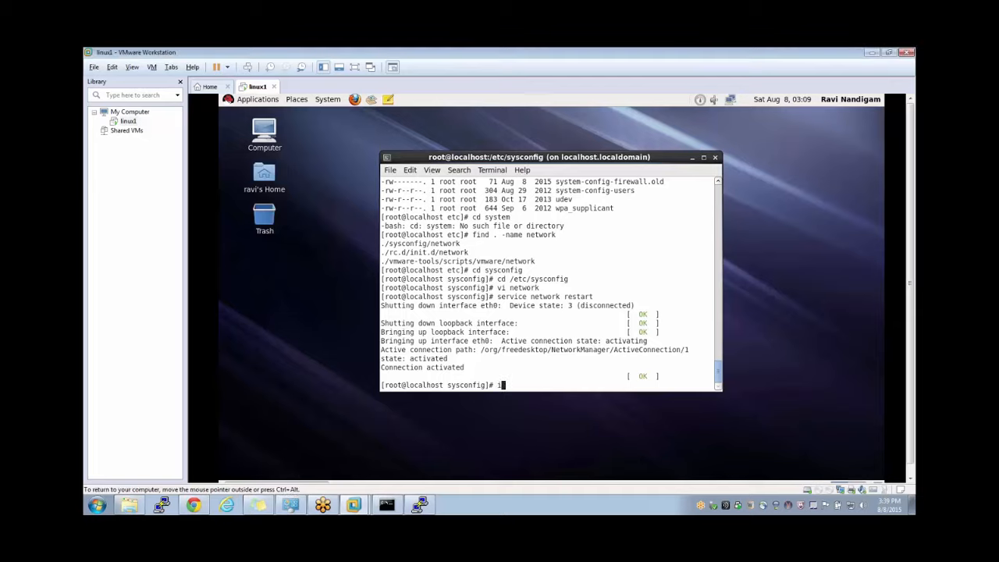
pyautogui.write('fconfig')
pyautogui.press('Return')
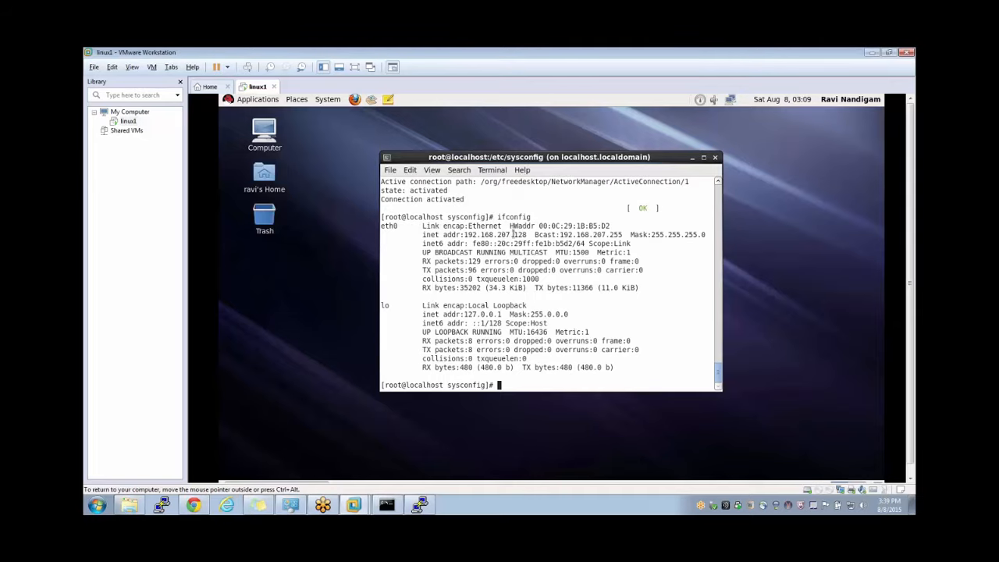
# Step: Select eth0's IP address in the output, and open /etc/hosts in vi with a new line below the last entry
pyautogui.doubleClick(498, 235)
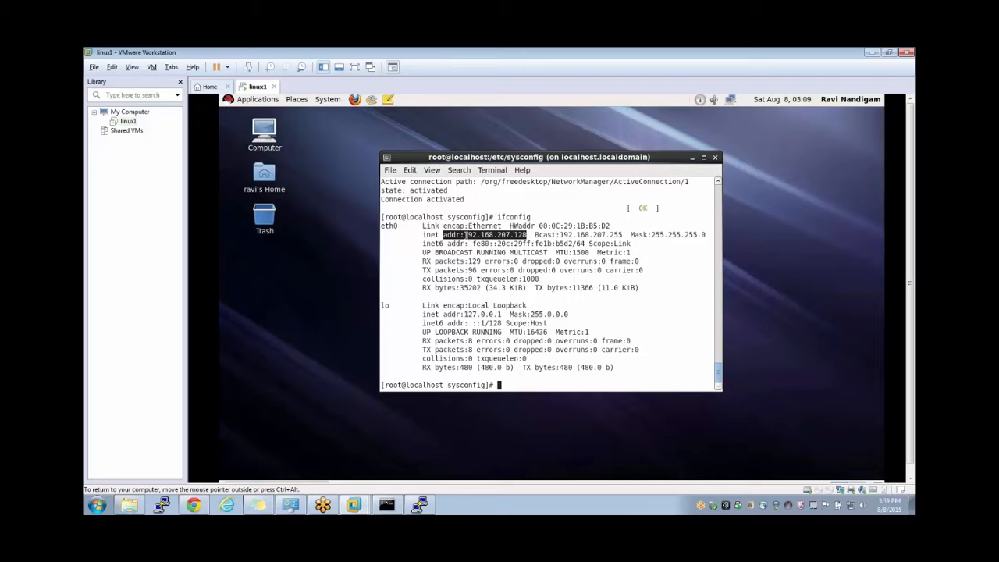
pyautogui.moveTo(465, 235); pyautogui.dragTo(525, 235)
pyautogui.write('vi /etc/hosts')
pyautogui.press('Return')
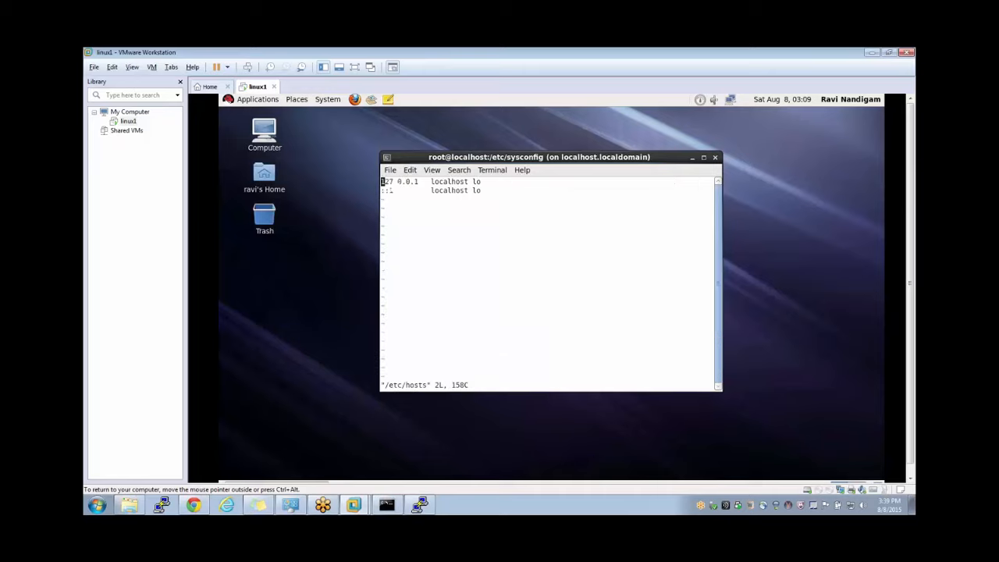
pyautogui.press('Down')
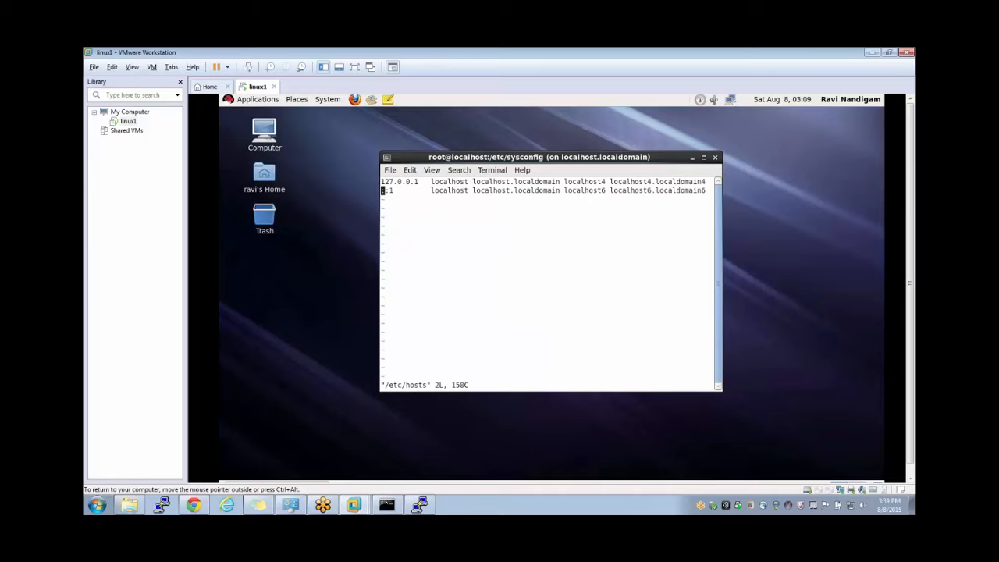
pyautogui.press('o')
pyautogui.rightClick(494, 241)
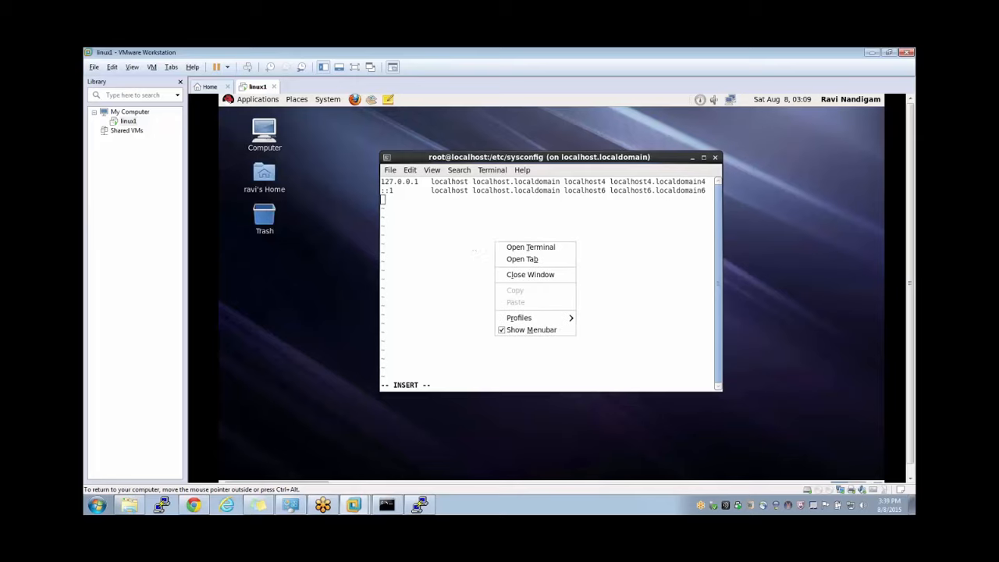
pyautogui.click(475, 248)
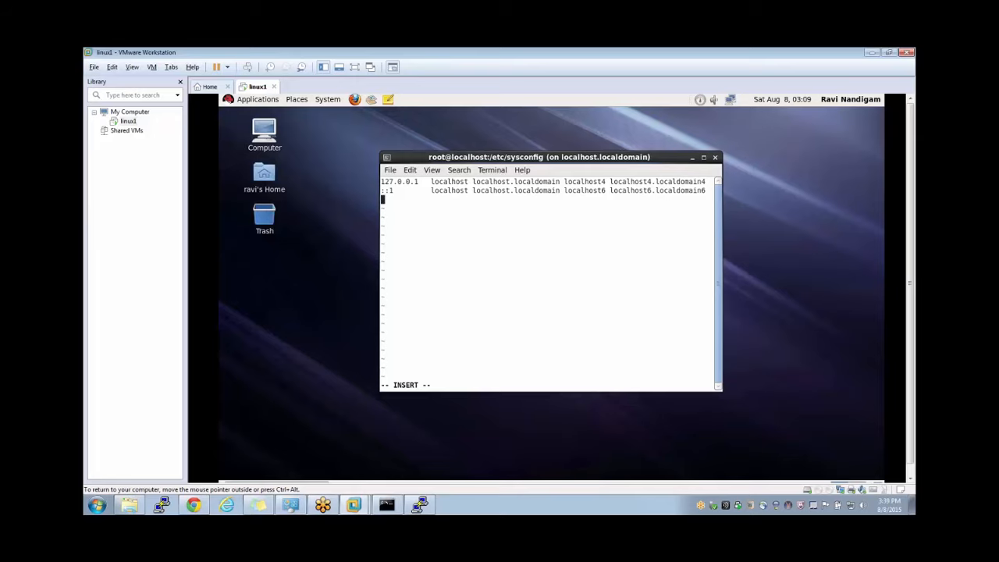
# Step: Using the IP address shown in the PuTTY session, add the entry 192.168.207.128 linux1 to /etc/hosts, save it and quit vi
pyautogui.click(419, 505)
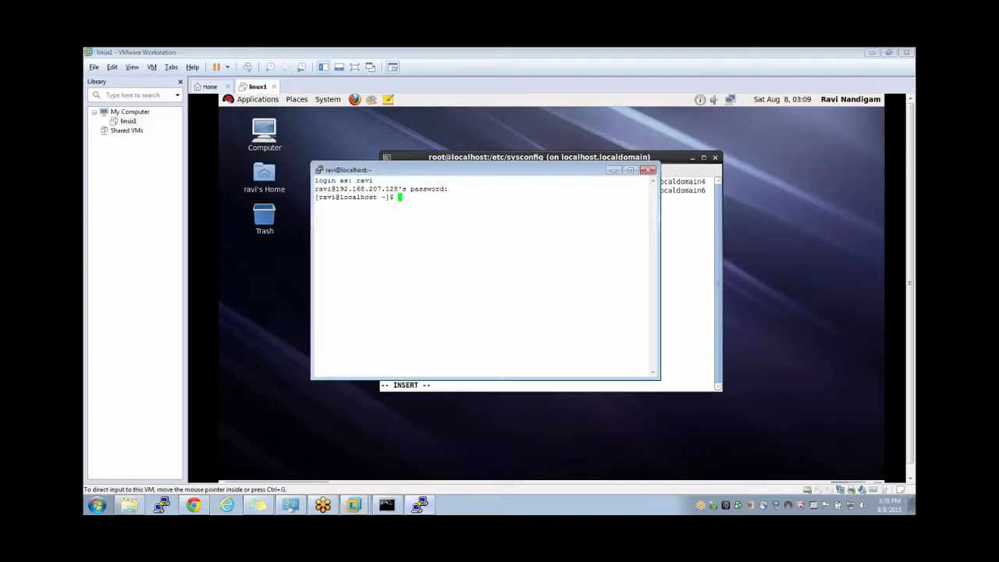
pyautogui.moveTo(452, 170); pyautogui.dragTo(303, 225)
pyautogui.click(433, 208)
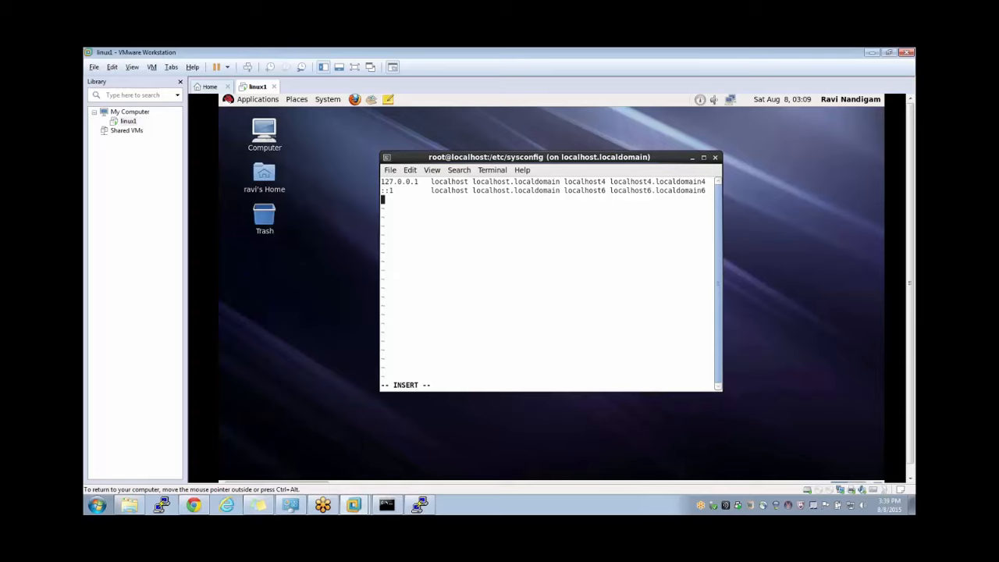
pyautogui.write('192.168.')
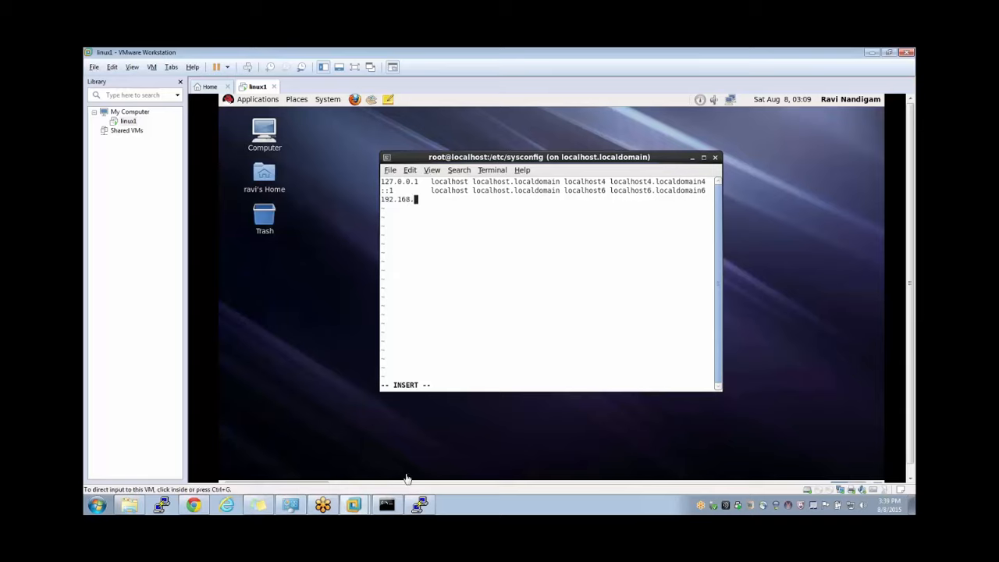
pyautogui.click(420, 504)
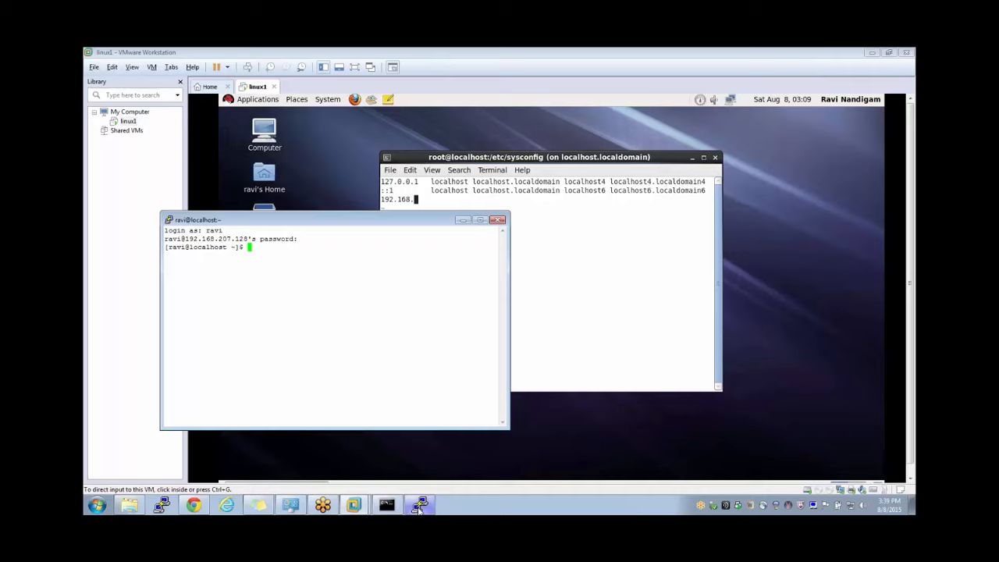
pyautogui.click(500, 207)
pyautogui.write('207')
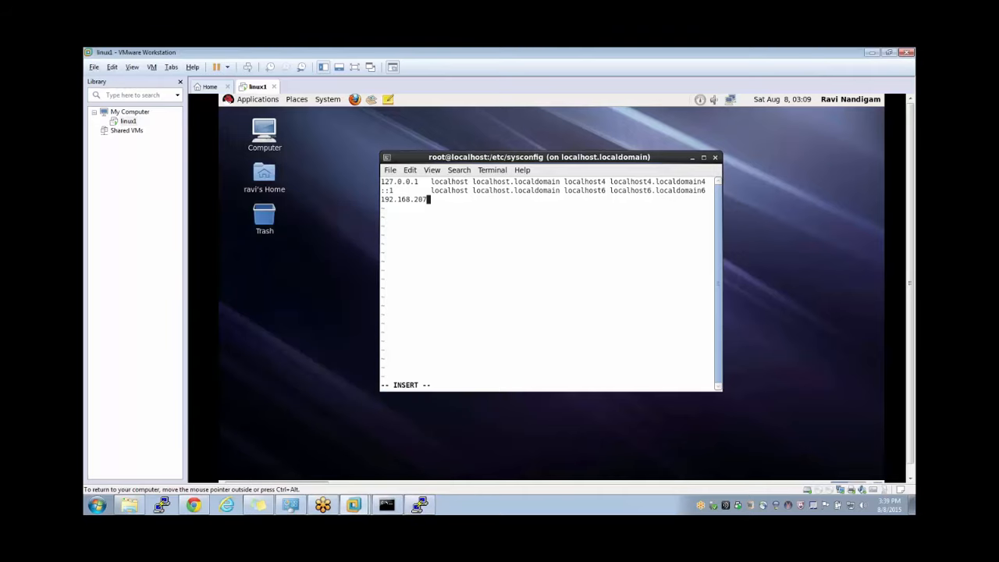
pyautogui.write('.128  linux1')
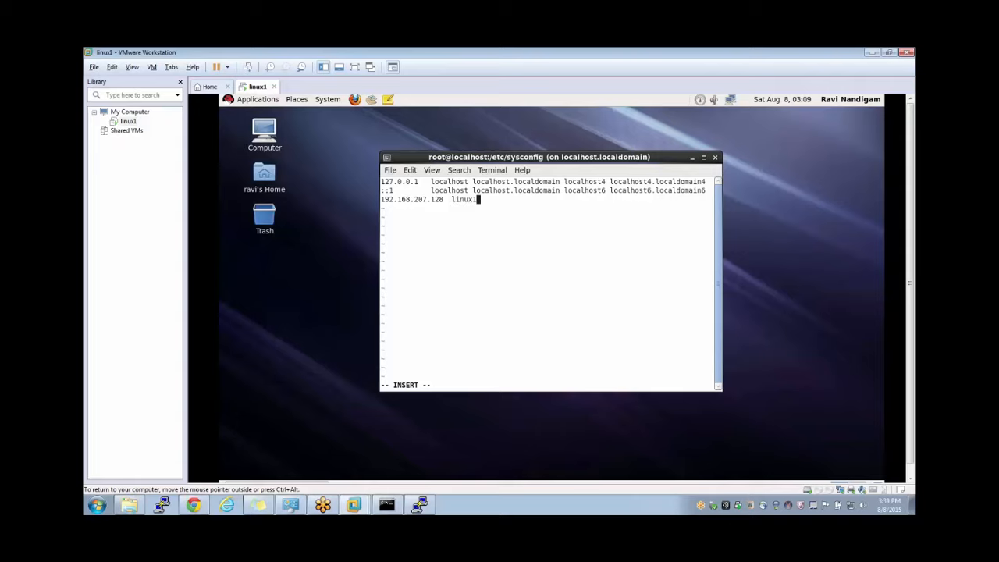
pyautogui.press('Escape')
pyautogui.write(':wq')
pyautogui.press('Return')
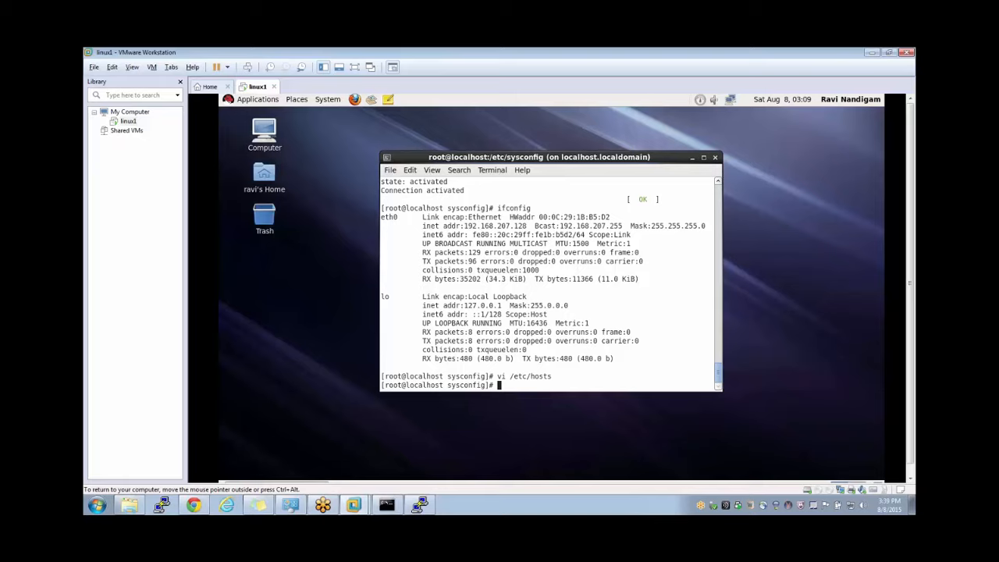
# Step: Look at the PuTTY session, switch to the softwares folder in Windows Explorer, and point out the RHEL ISO and VMware Workstation installer
pyautogui.click(419, 505)
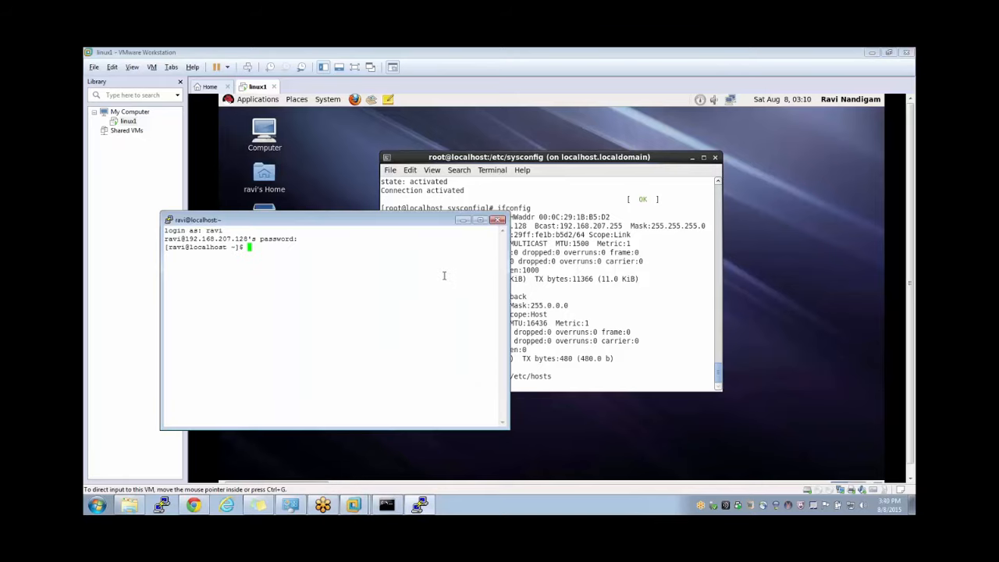
pyautogui.hotkey('alt', 'Tab')
pyautogui.hotkey('alt', 'Tab')
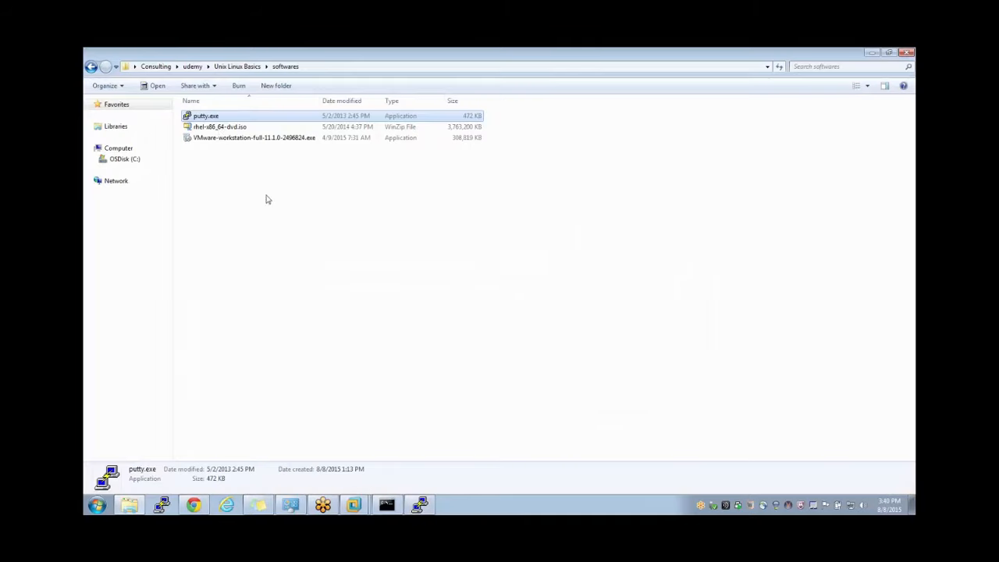
pyautogui.click(220, 129)
pyautogui.click(215, 139)
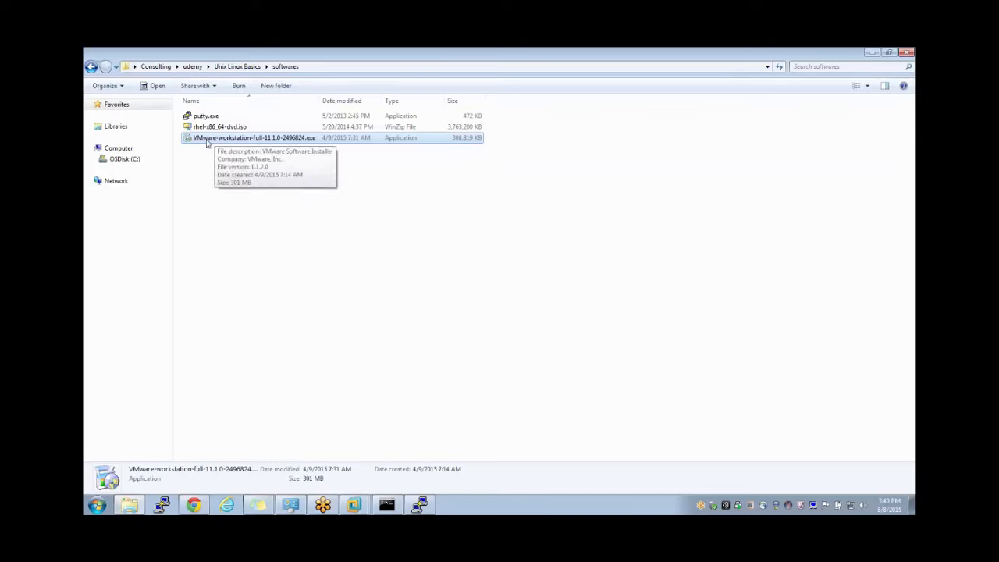
pyautogui.click(208, 130)
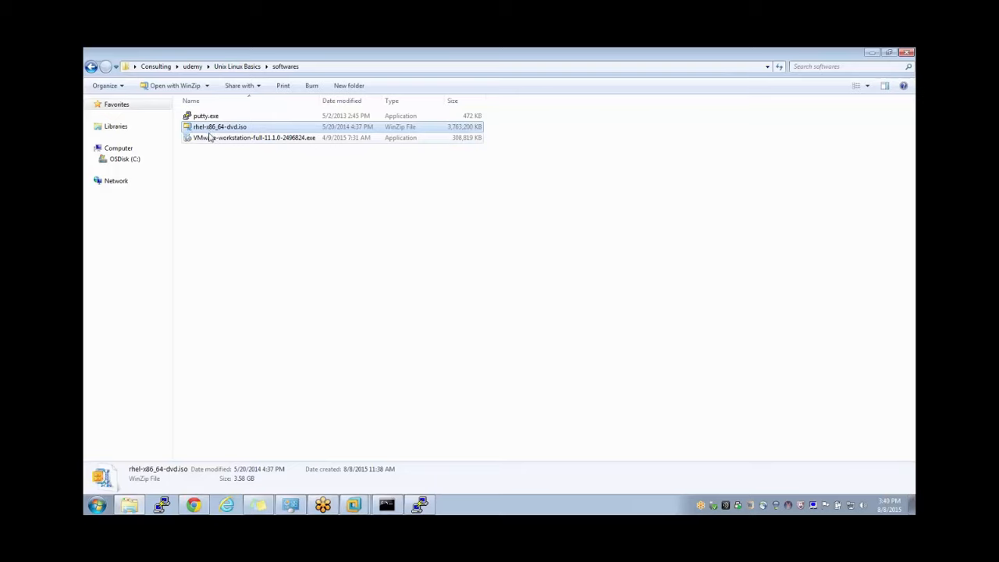
# Step: Switch back to the linux1 virtual machine in VMware Workstation and highlight eth0's IP address in the ifconfig output
pyautogui.moveTo(354, 505)
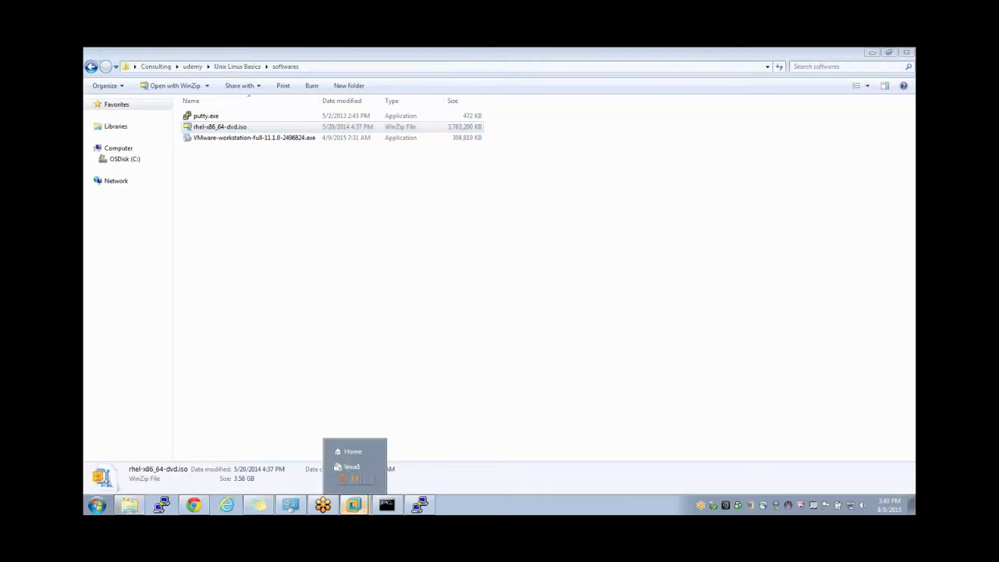
pyautogui.click(345, 469)
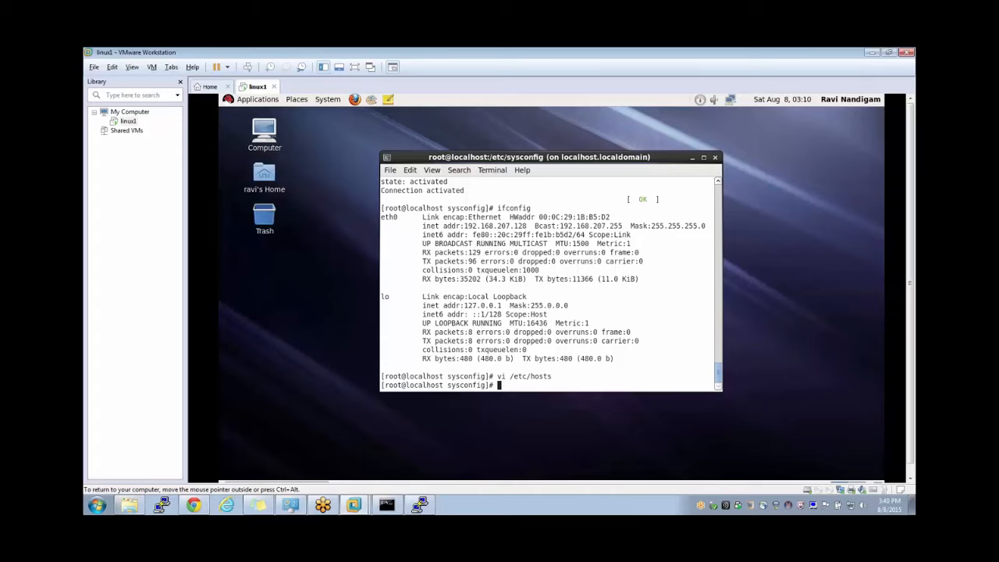
pyautogui.doubleClick(513, 226)
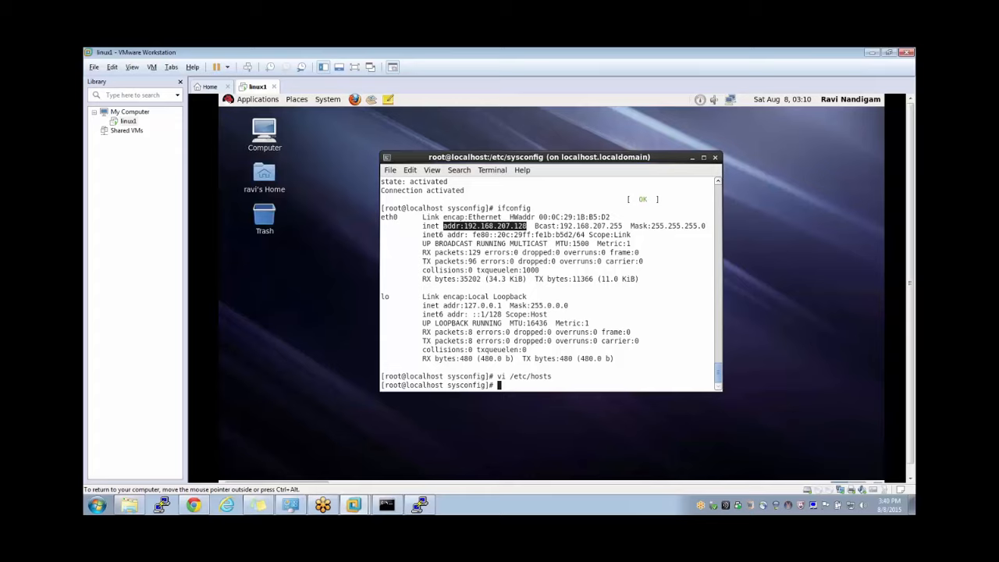
pyautogui.moveTo(468, 226); pyautogui.dragTo(527, 221)
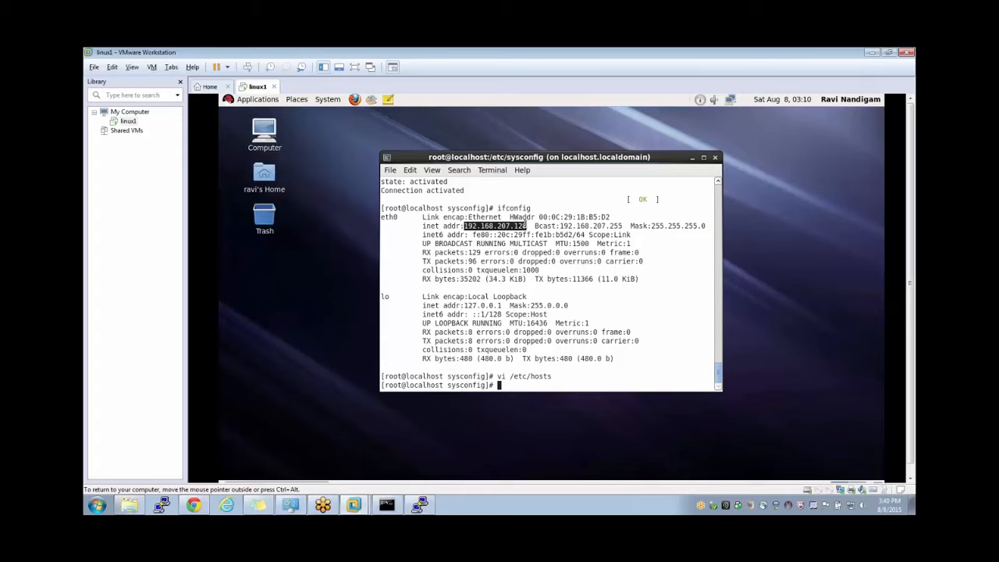